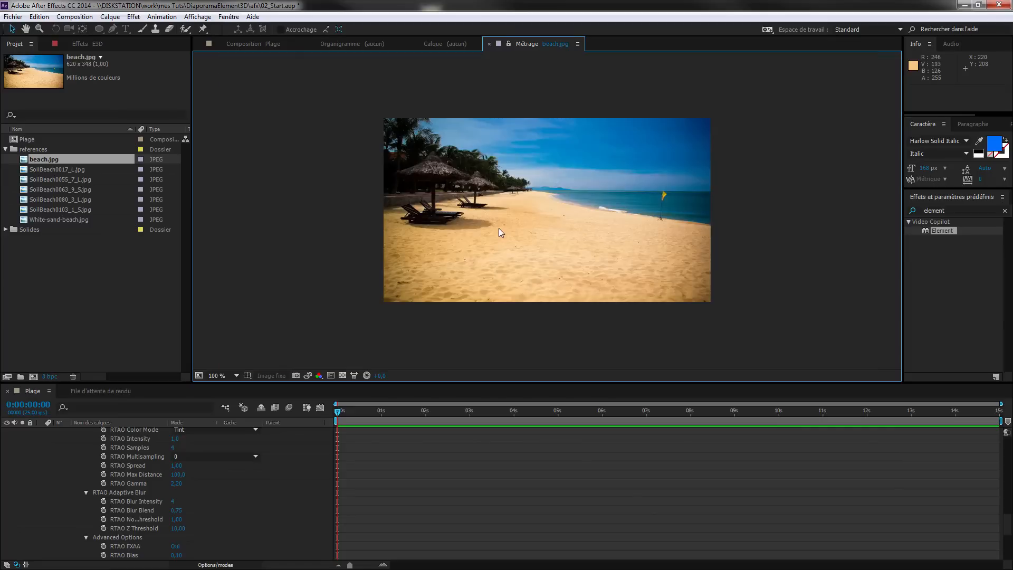
# Examine the sand ripples and footprints in SoilBeach0017_L.jpg, SoilBeach0055_7_L.jpg and SoilBeach0063_9_S.jpg from the references folder
pyautogui.doubleClick(55, 170)
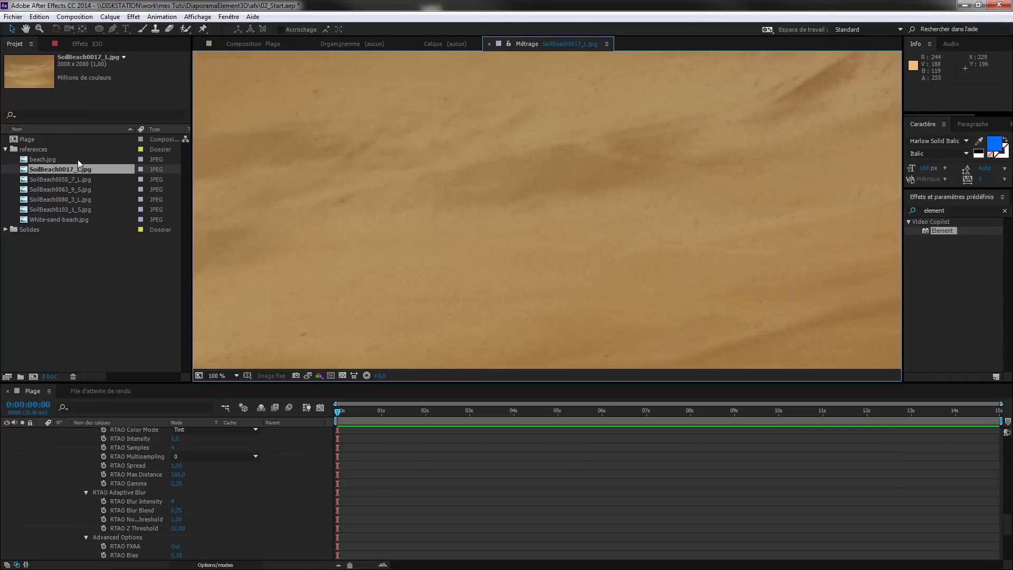
pyautogui.scroll(-4, 333, 182)
pyautogui.scroll(1, 333, 181)
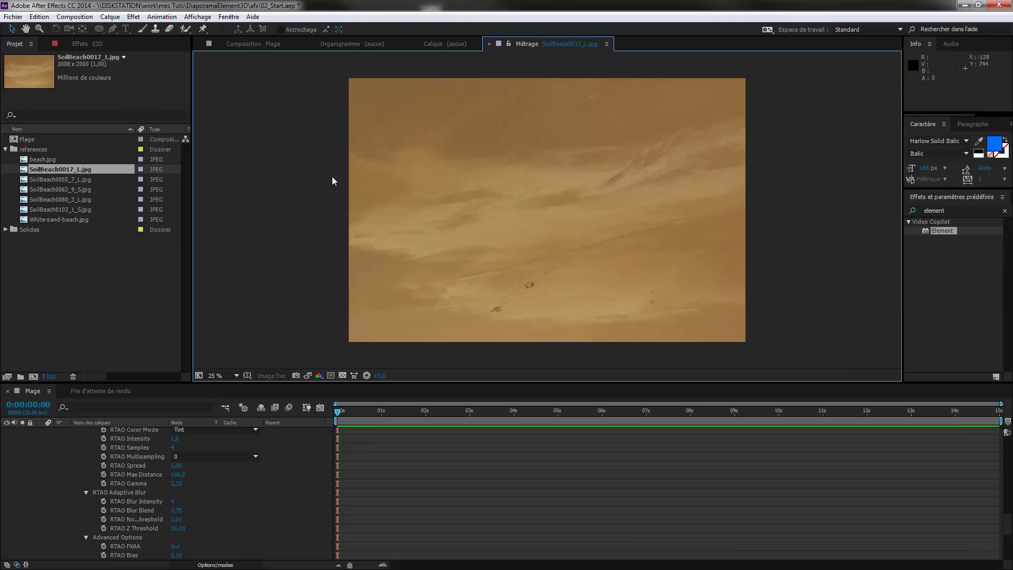
pyautogui.doubleClick(79, 179)
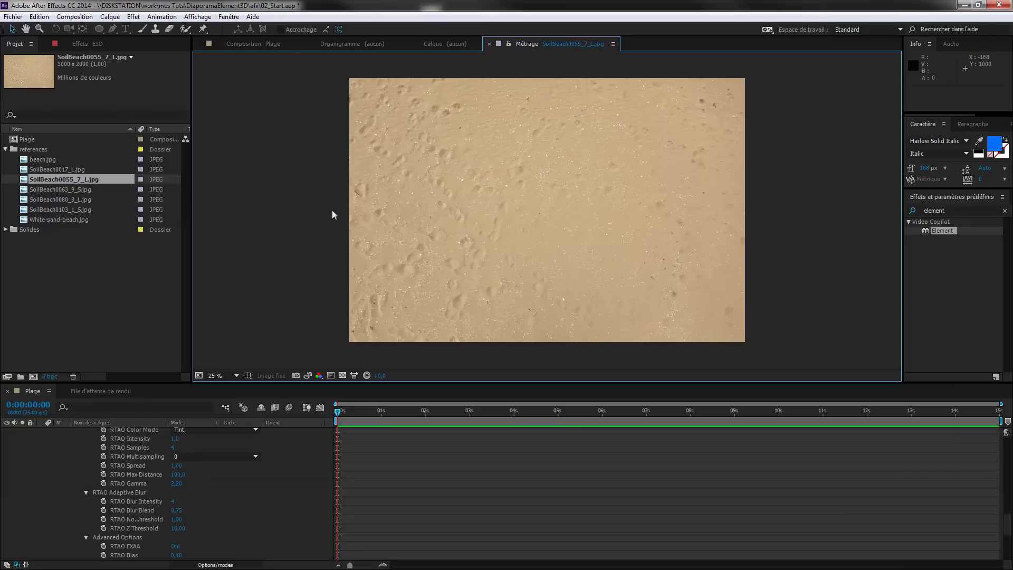
pyautogui.scroll(2, 332, 209)
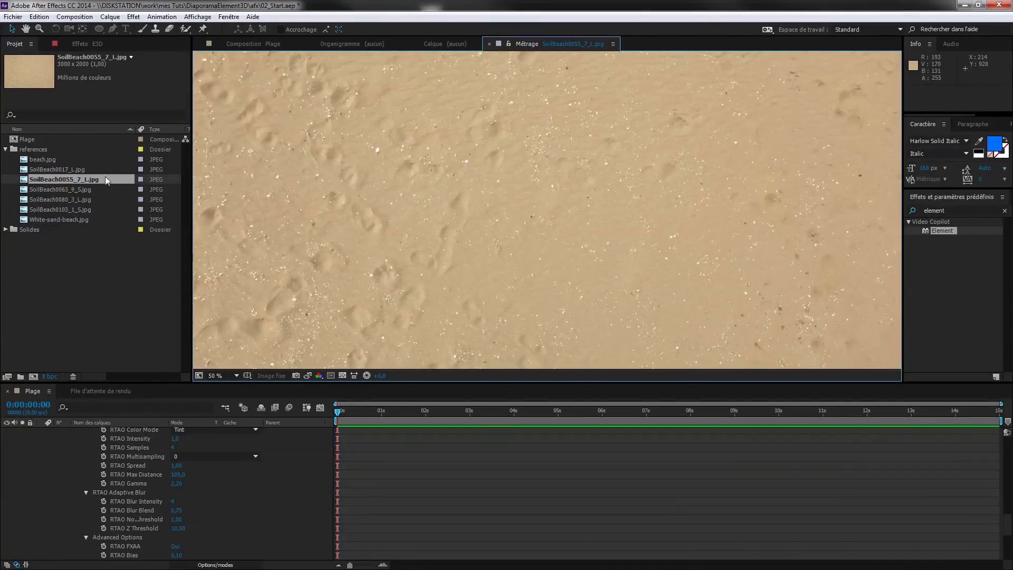
pyautogui.doubleClick(48, 189)
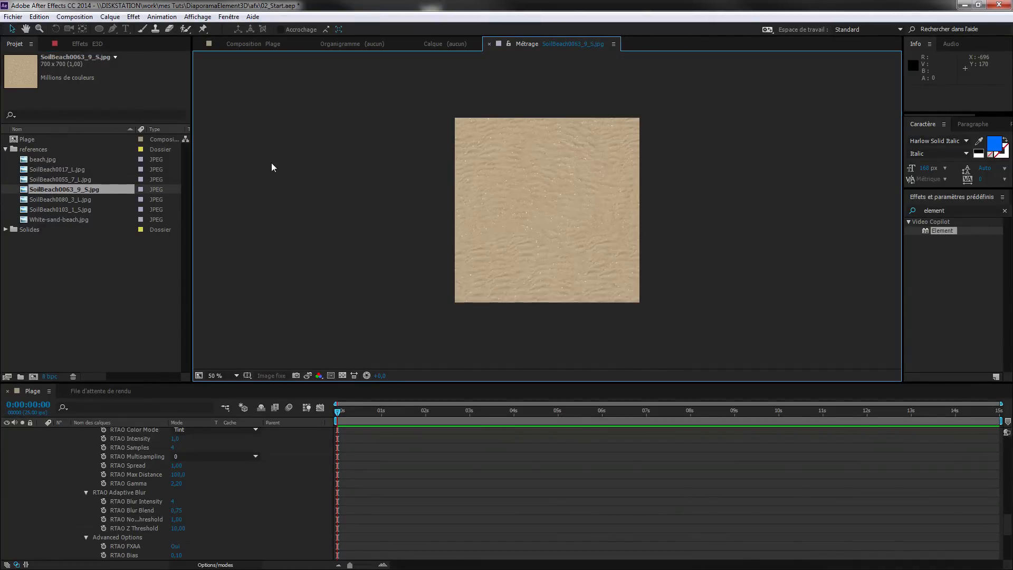
pyautogui.scroll(2, 573, 224)
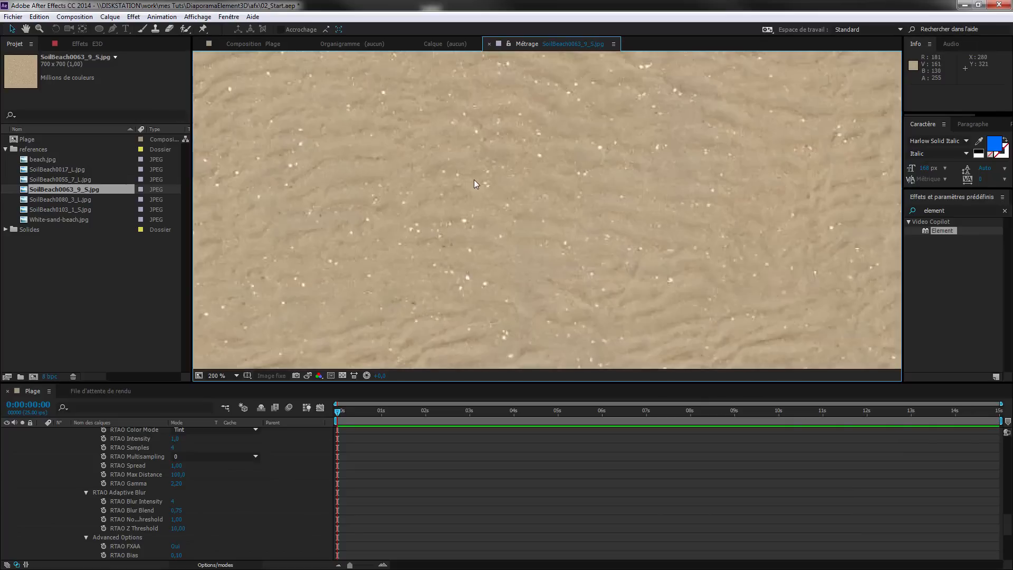
pyautogui.scroll(-1, 474, 180)
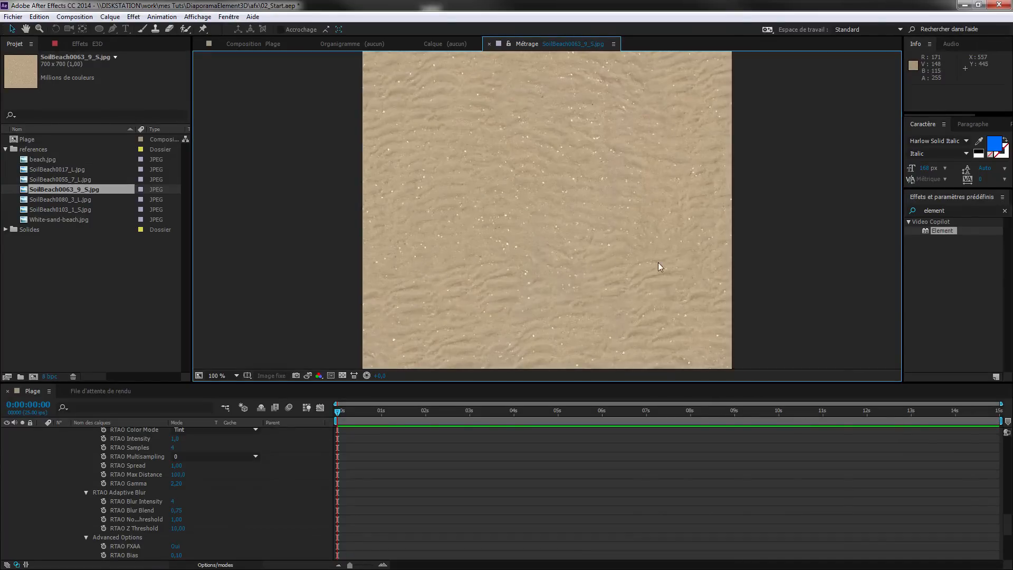
# Examine the sand relief and colour in SoilBeach0080_3_L.jpg, SoilBeach0103_1_S.jpg and White-sand-beach.jpg
pyautogui.doubleClick(46, 200)
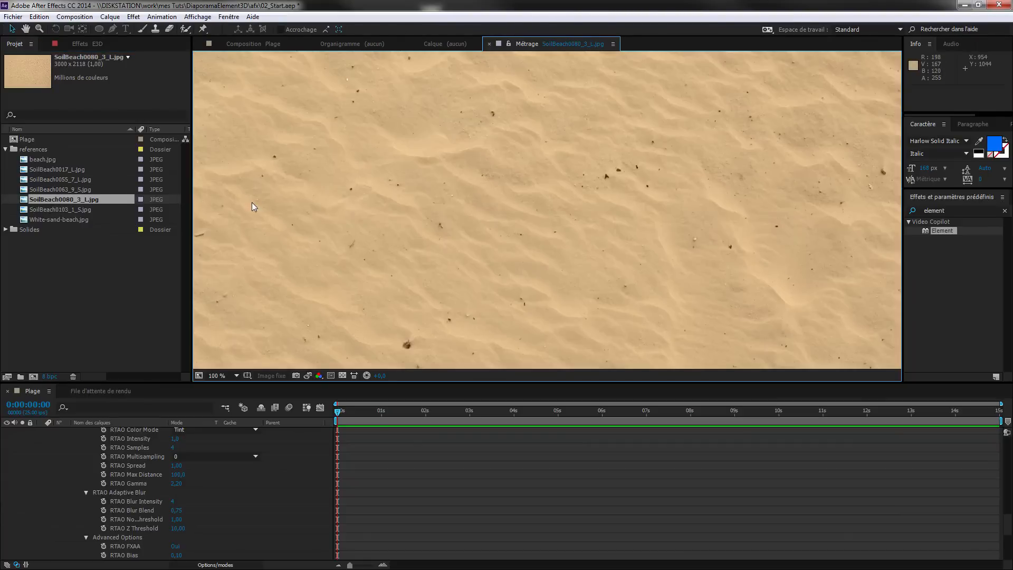
pyautogui.scroll(-2, 347, 172)
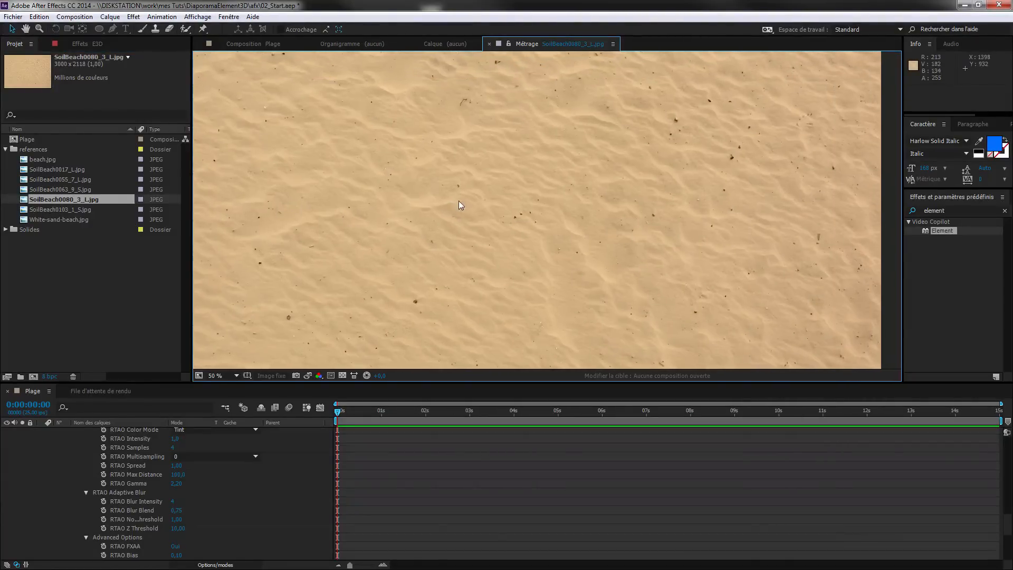
pyautogui.scroll(-2, 379, 214)
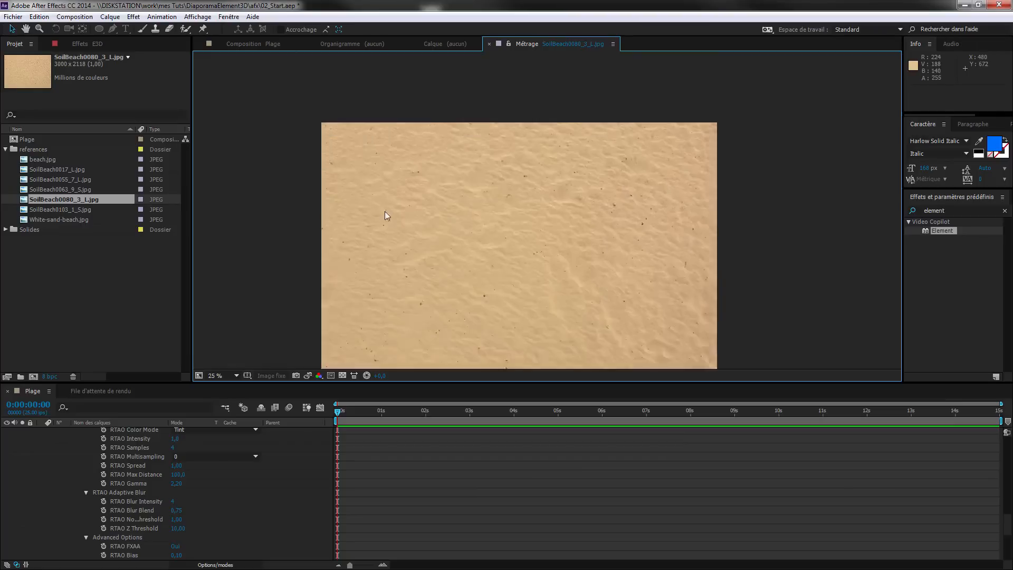
pyautogui.doubleClick(58, 208)
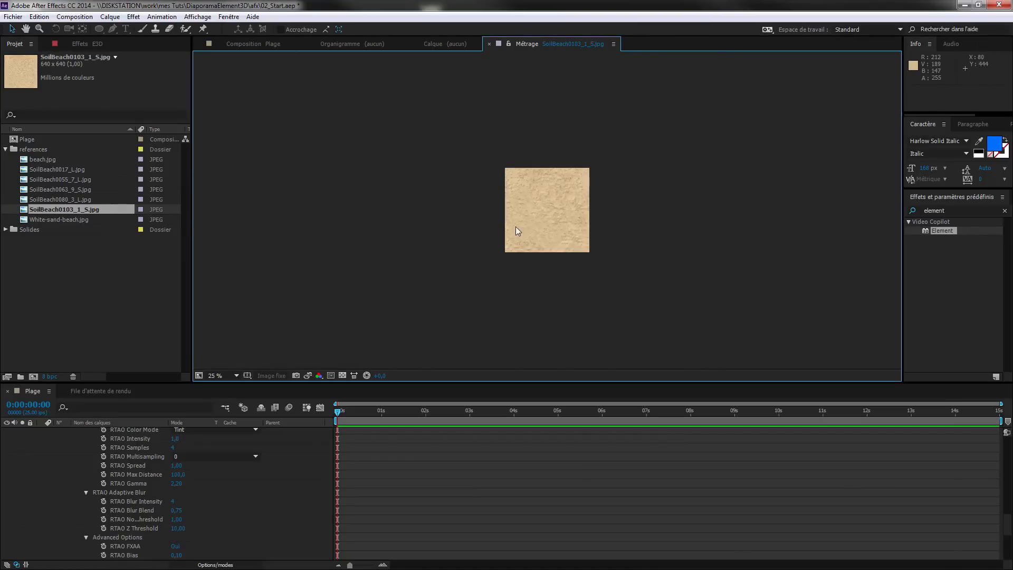
pyautogui.scroll(5, 523, 224)
pyautogui.scroll(-1, 524, 223)
pyautogui.moveTo(495, 223); pyautogui.dragTo(398, 207)
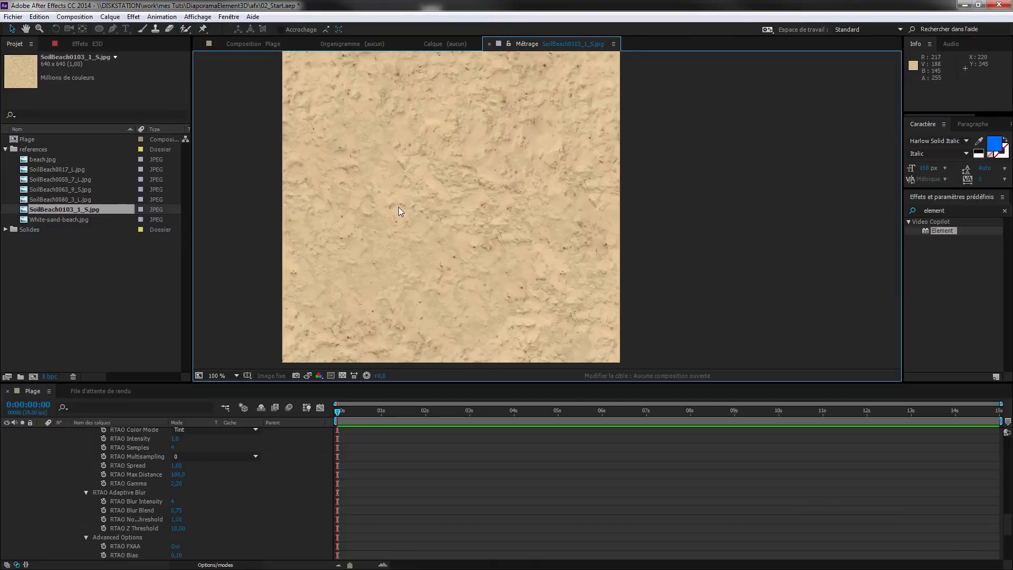
pyautogui.doubleClick(56, 220)
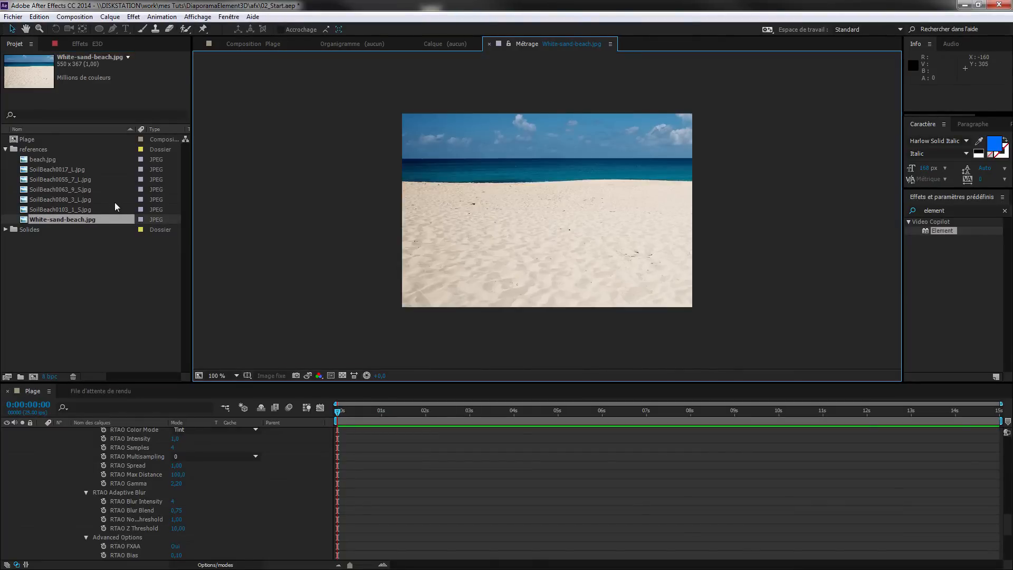
pyautogui.moveTo(562, 255); pyautogui.dragTo(516, 239)
pyautogui.press('.')
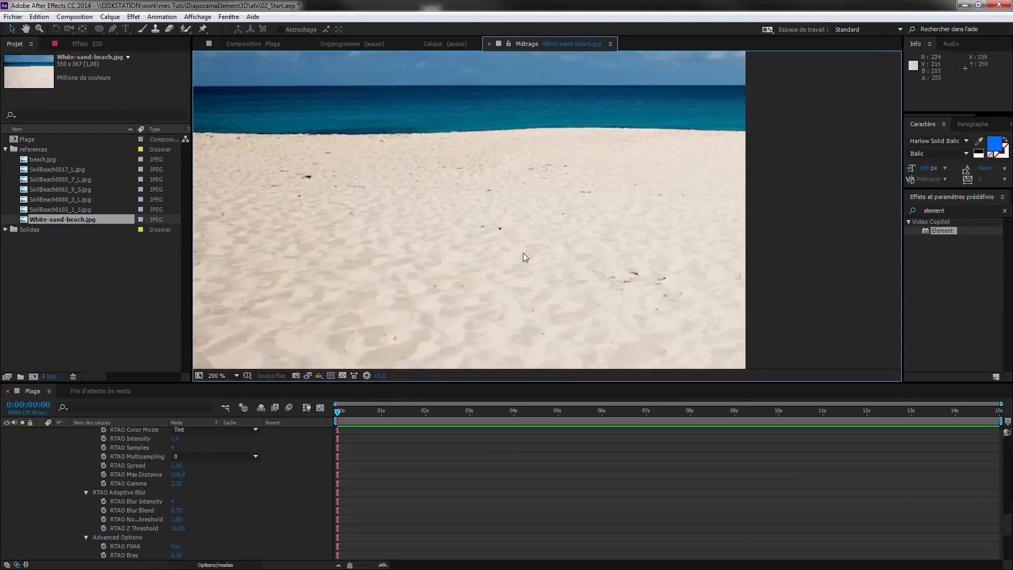
pyautogui.press(',')
pyautogui.moveTo(576, 215); pyautogui.dragTo(586, 216)
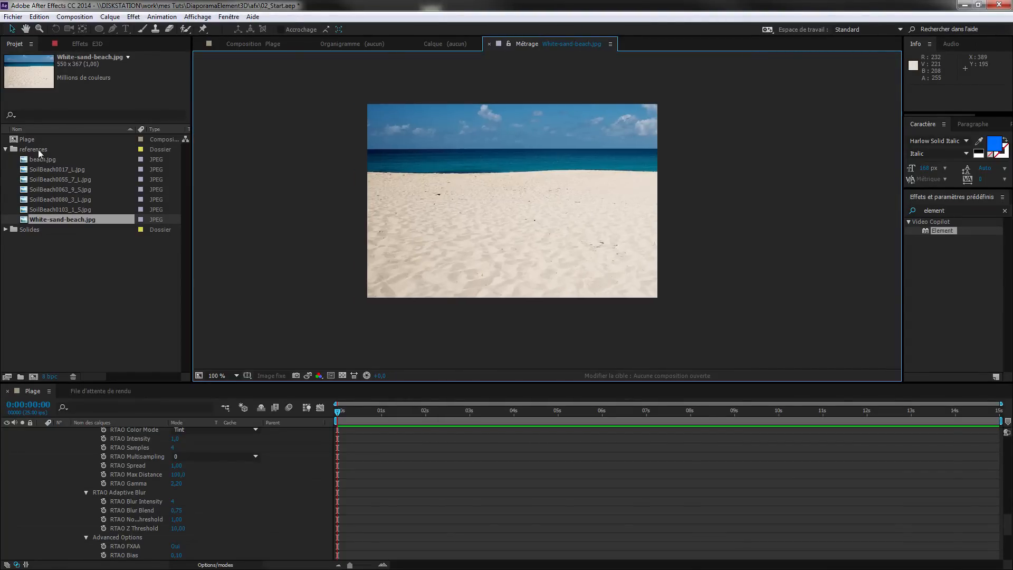
# Start a new composition with nothing selected in the project and set its width and height to 2048 px
pyautogui.click(59, 252)
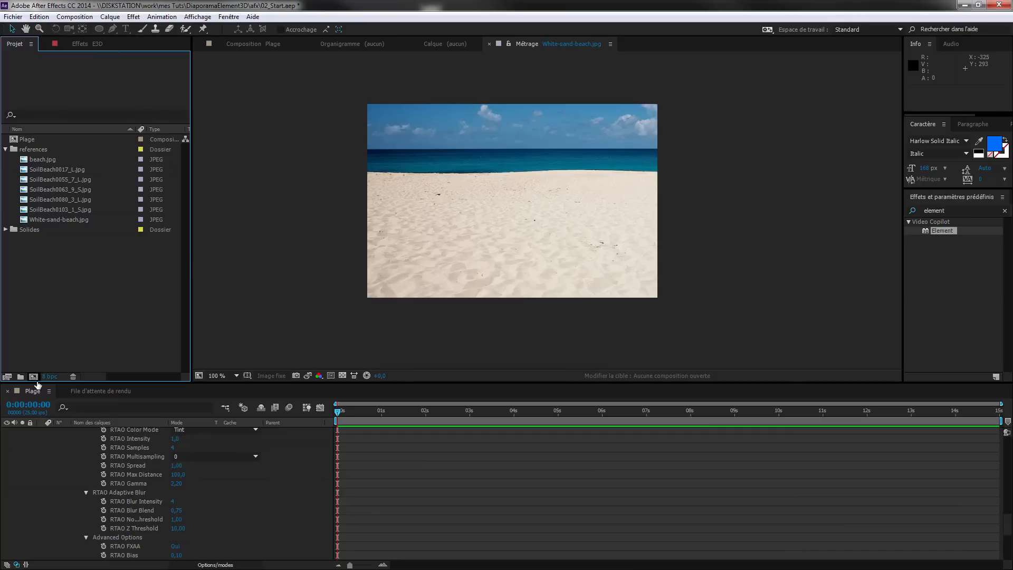
pyautogui.click(33, 377)
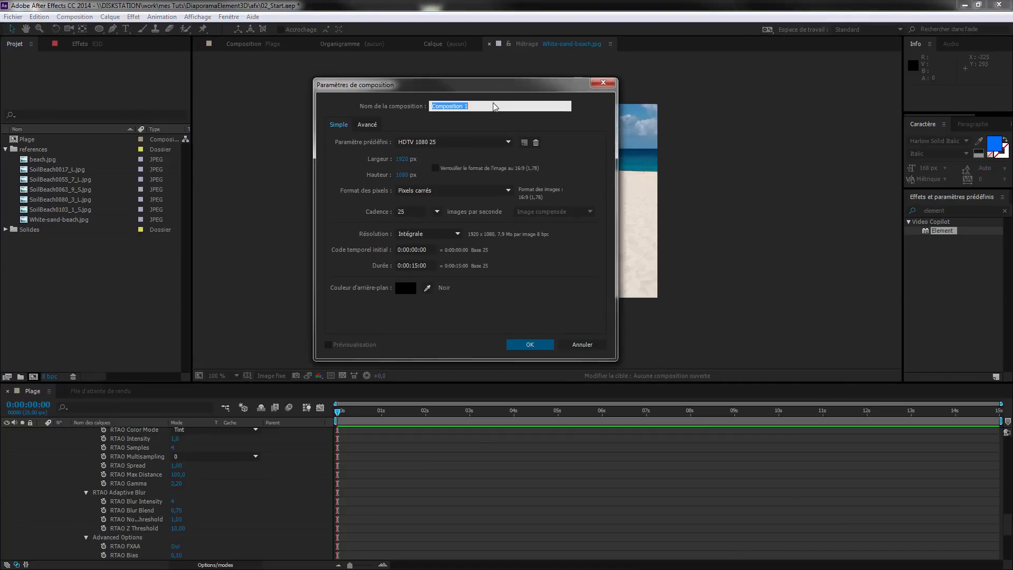
pyautogui.moveTo(493, 103); pyautogui.dragTo(473, 117)
pyautogui.click(385, 189)
pyautogui.write('2')
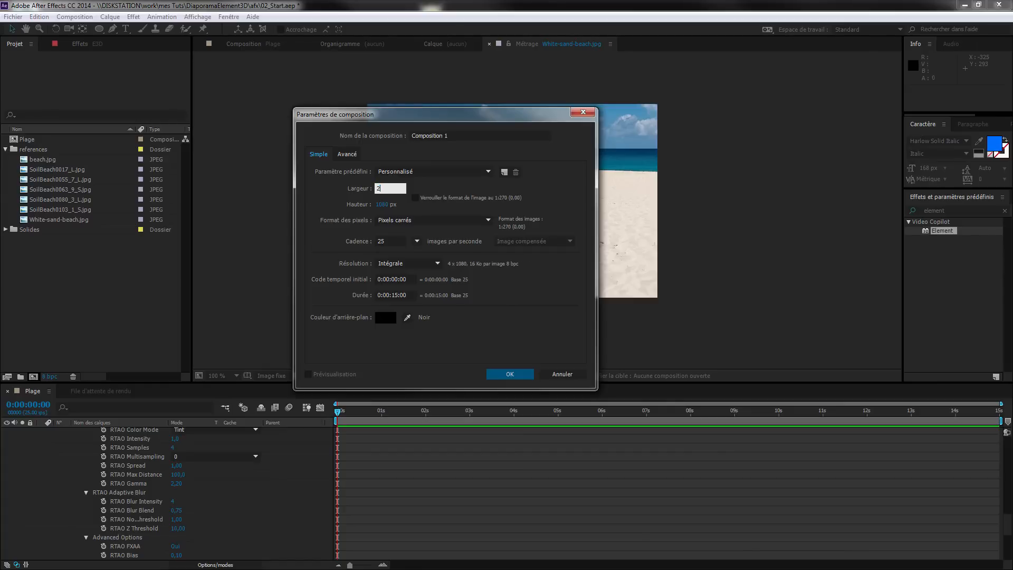
pyautogui.write('048')
pyautogui.press('Tab')
pyautogui.write('2048')
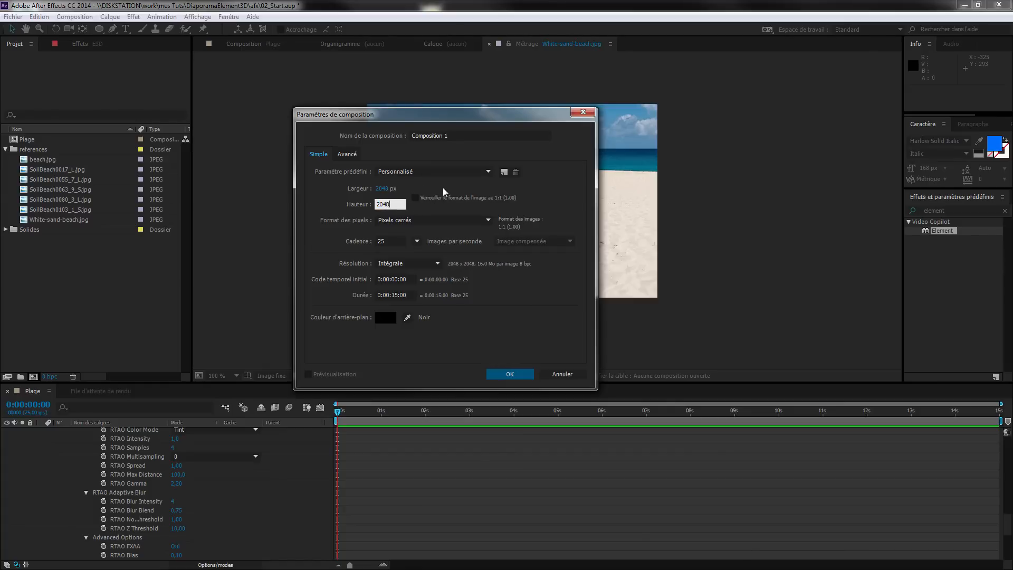
pyautogui.press('Return')
pyautogui.moveTo(449, 119); pyautogui.dragTo(397, 123)
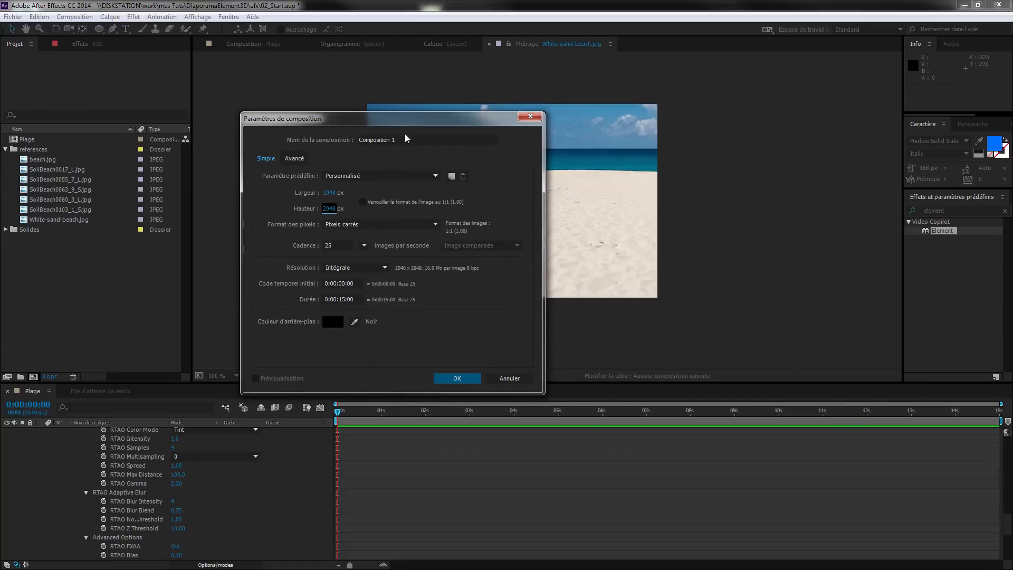
pyautogui.moveTo(410, 122); pyautogui.dragTo(251, 130)
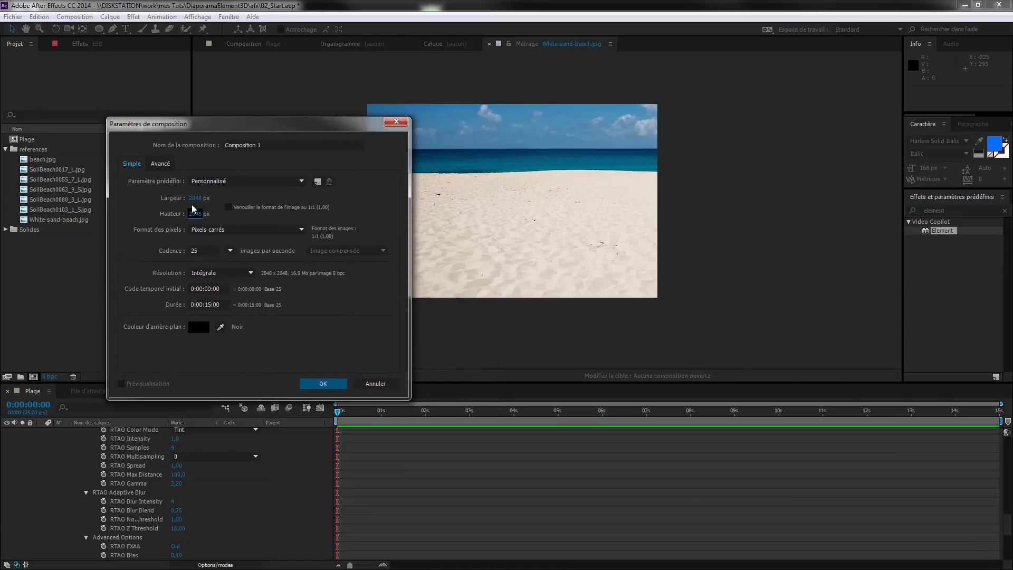
# Name the new composition sable_couleur and create it
pyautogui.click(271, 147)
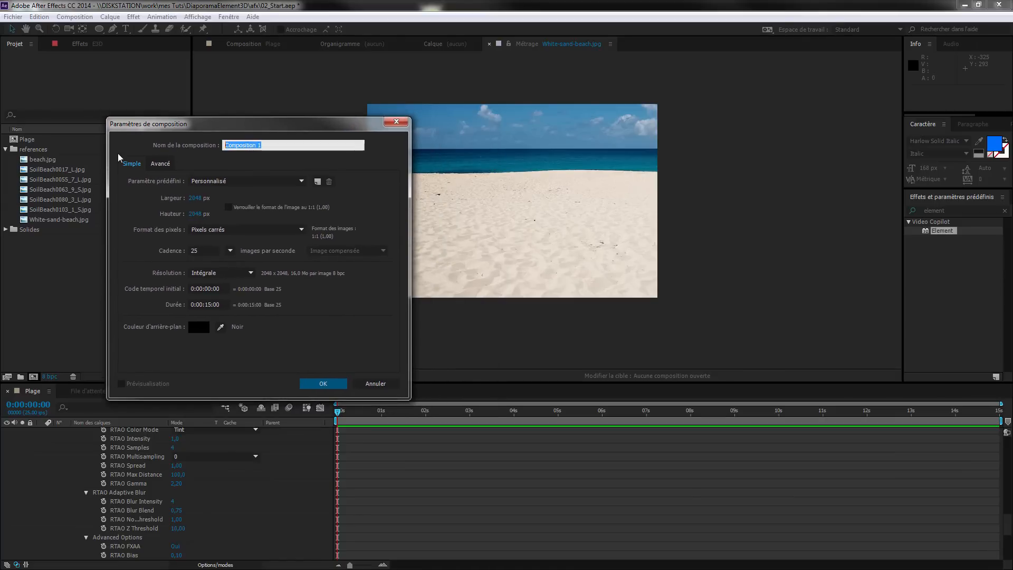
pyautogui.write('sable_couleur')
pyautogui.moveTo(250, 131); pyautogui.dragTo(278, 114)
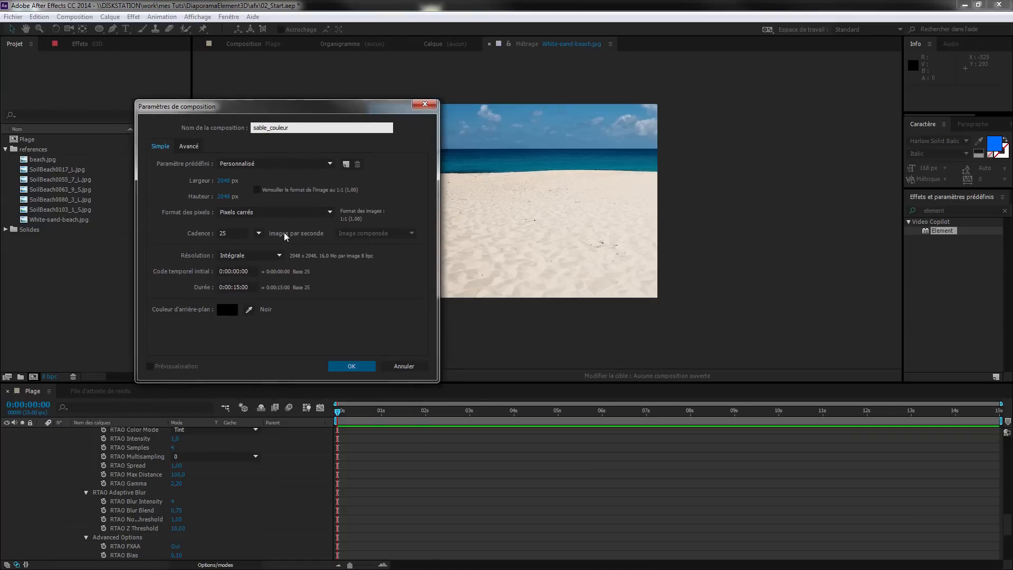
pyautogui.click(374, 367)
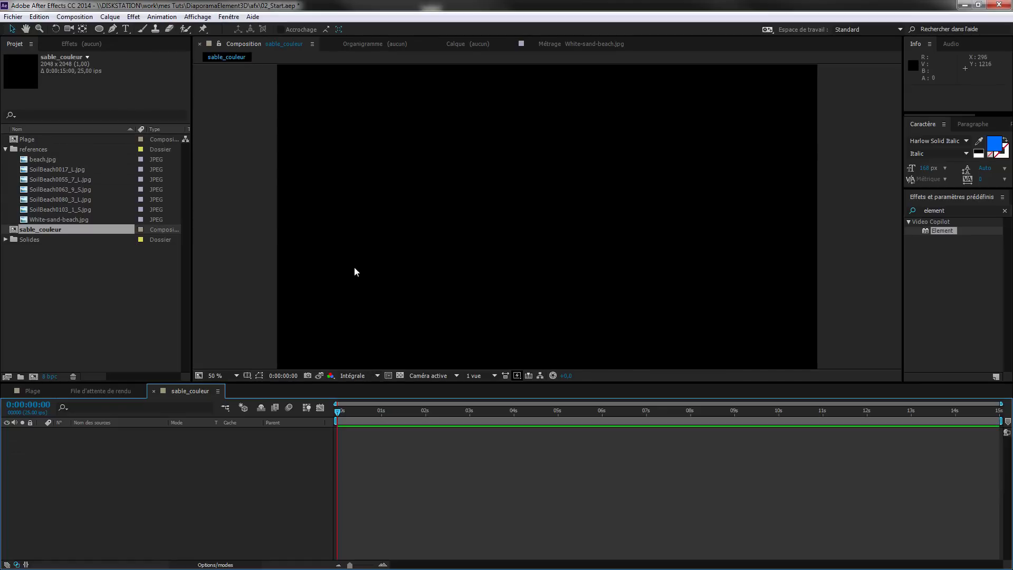
# Add a white solid named base at composition size to the sable_couleur composition
pyautogui.scroll(-1, 397, 208)
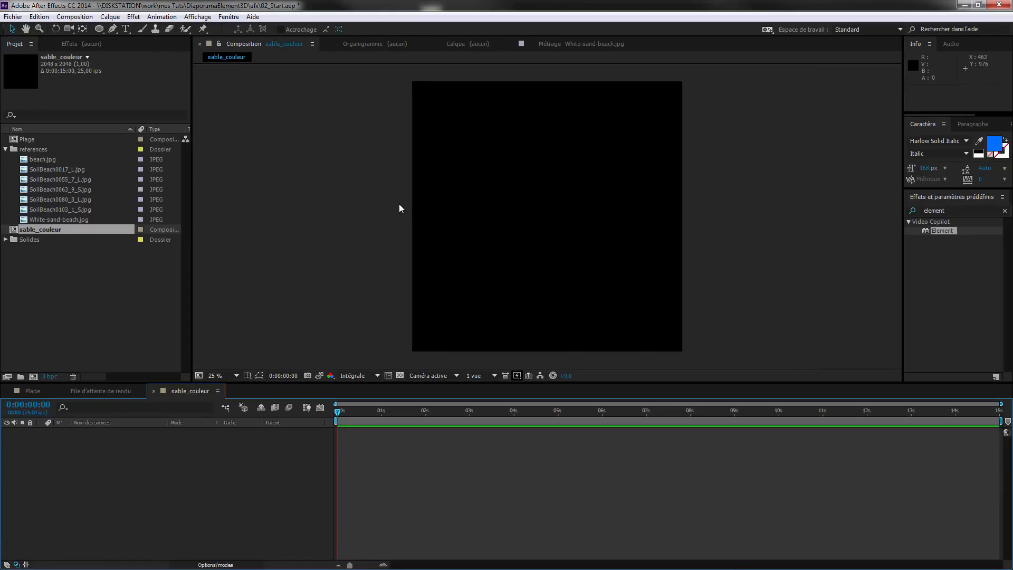
pyautogui.moveTo(452, 211); pyautogui.dragTo(406, 209)
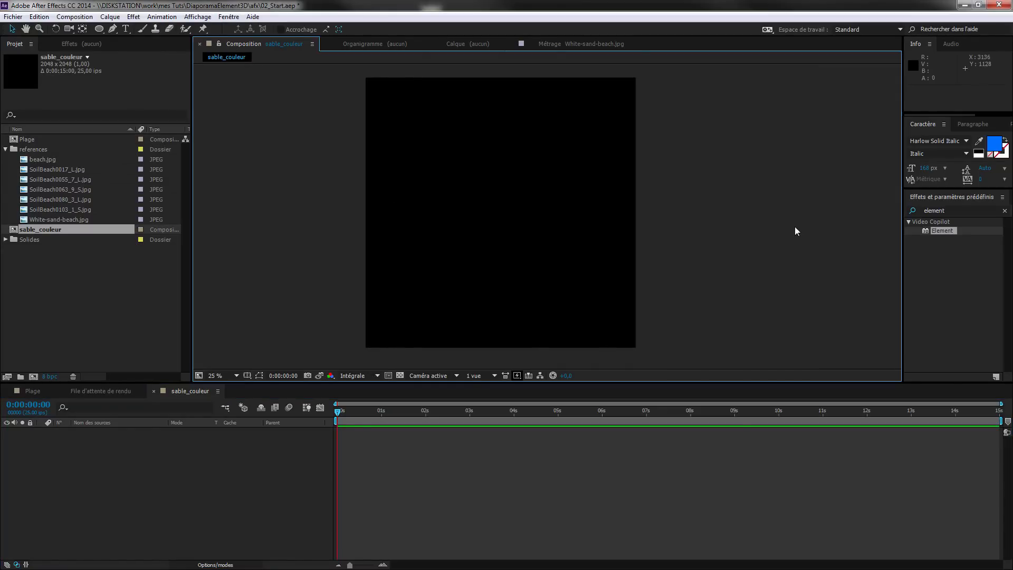
pyautogui.click(946, 217)
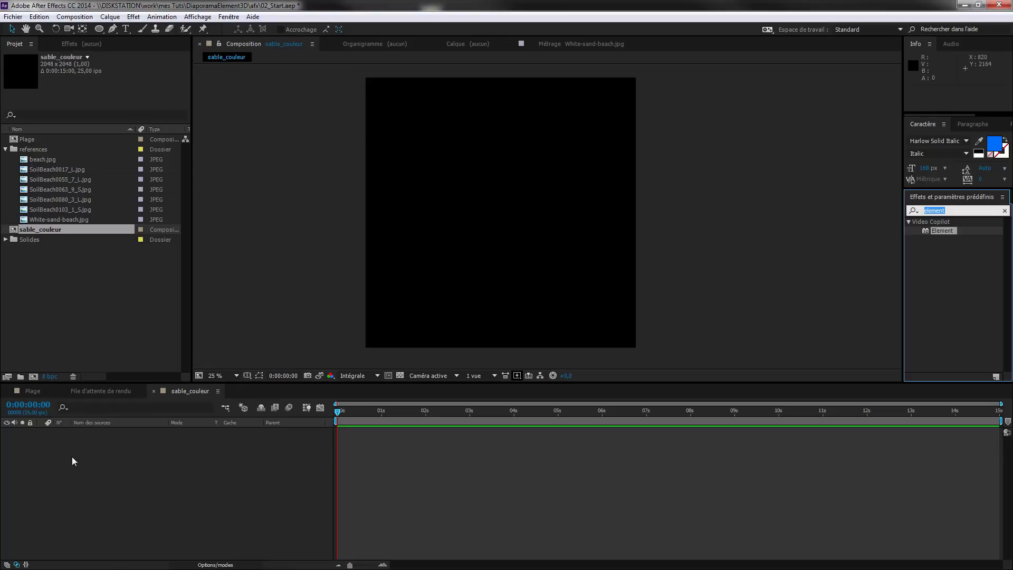
pyautogui.click(124, 458)
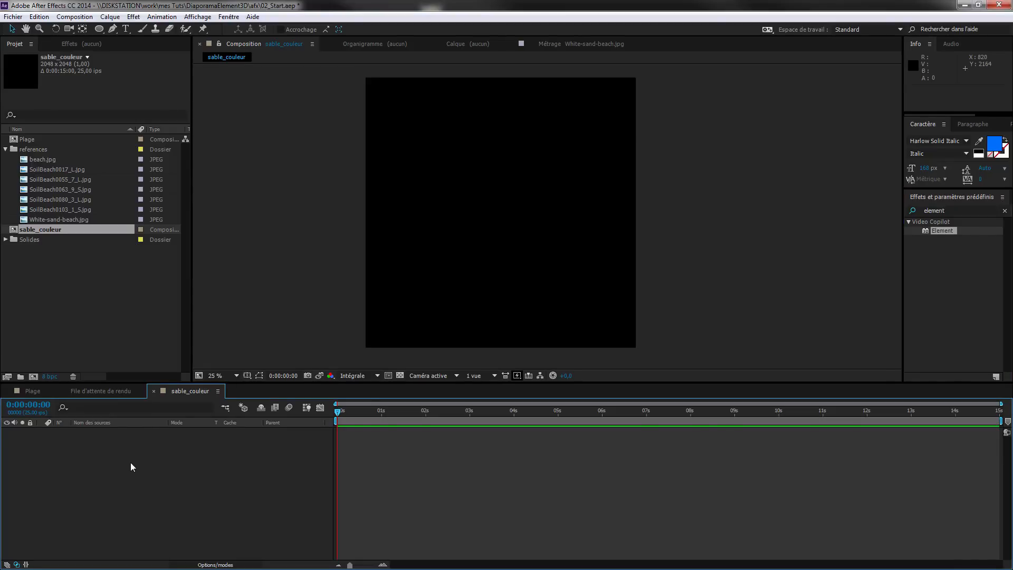
pyautogui.hotkey('ctrl', 'y')
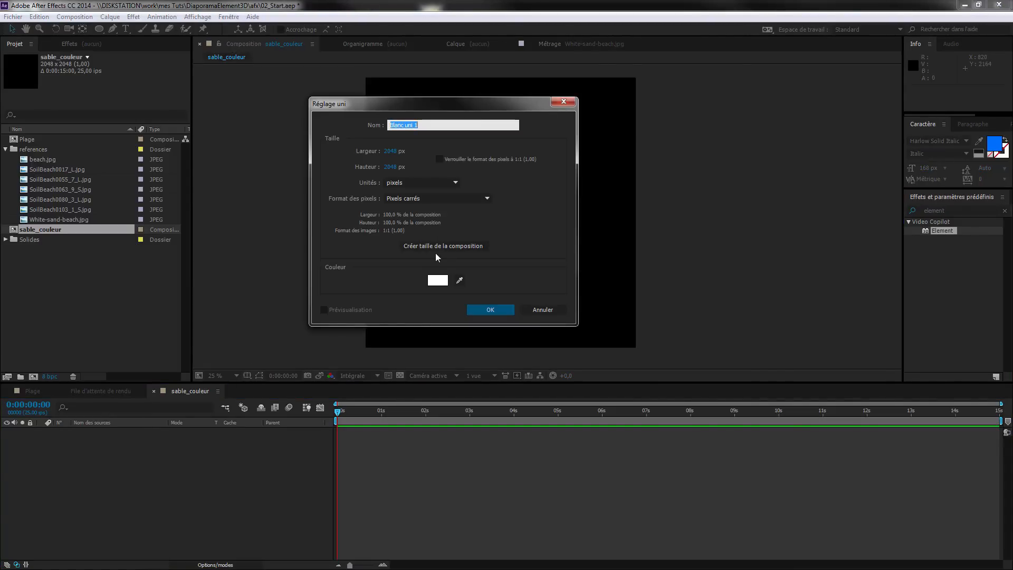
pyautogui.write('base')
pyautogui.click(512, 310)
# Search the effects for "bruit" and apply Bruit fractal to the base layer
pyautogui.click(936, 210)
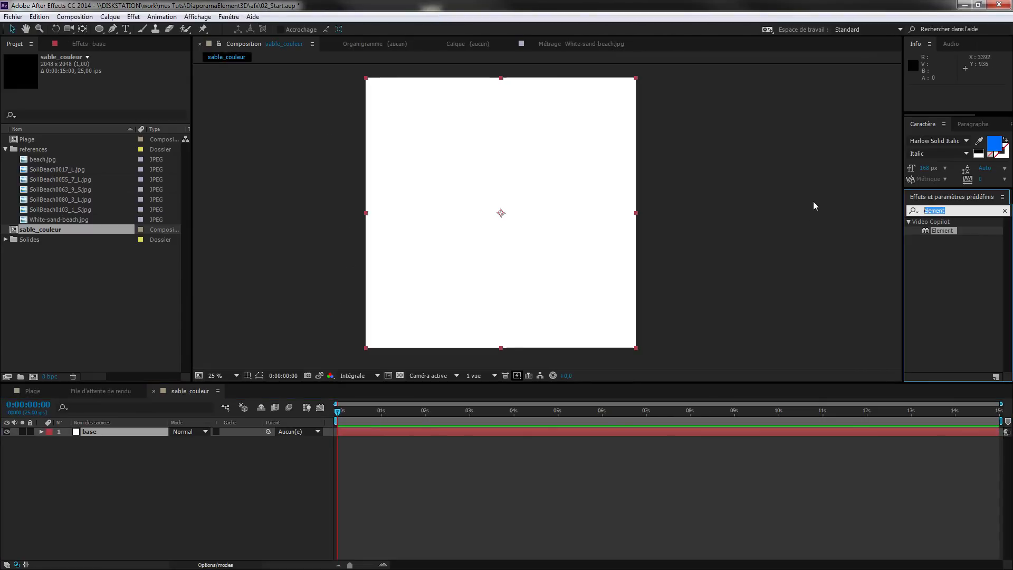
pyautogui.write('bruit')
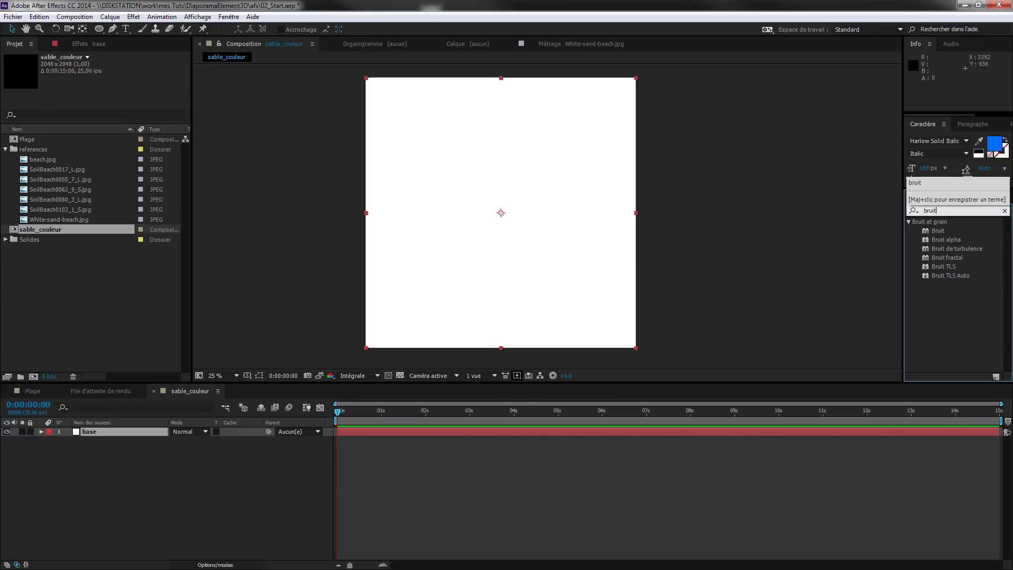
pyautogui.click(945, 259)
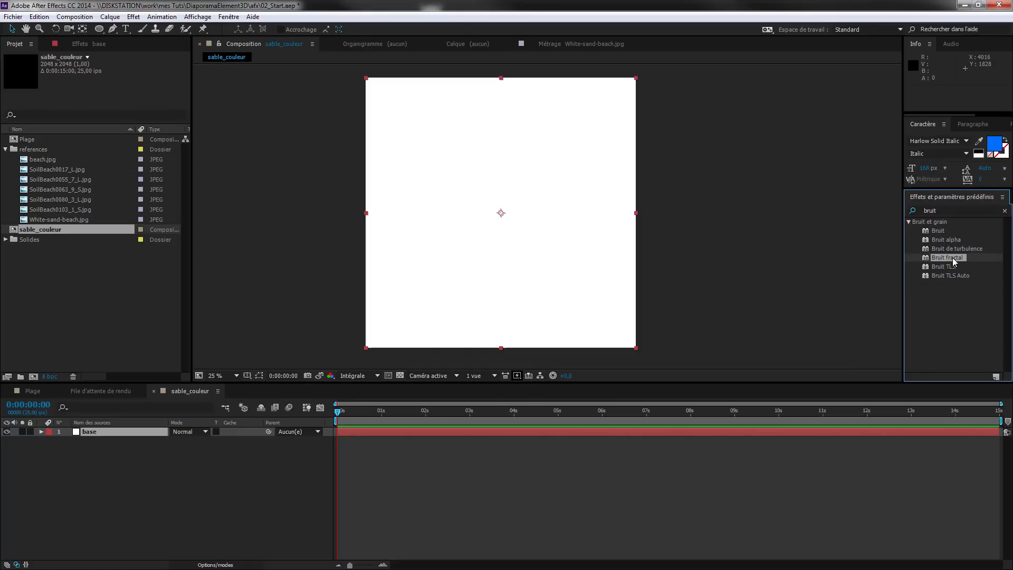
pyautogui.doubleClick(951, 259)
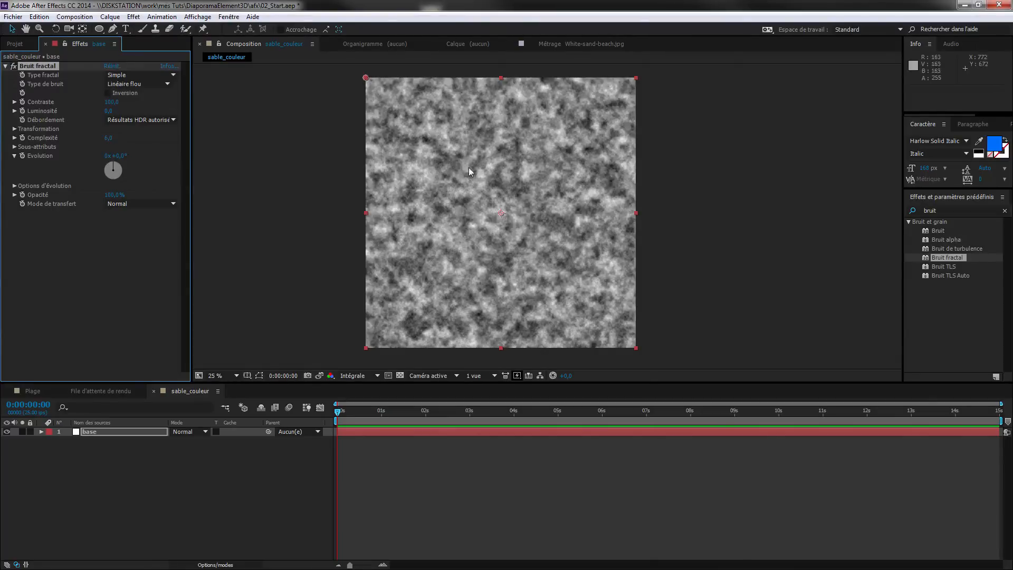
# Place the reference photo SoilBeach0017_L.jpg in the upper right of the sable_couleur composition and scale it down
pyautogui.click(14, 44)
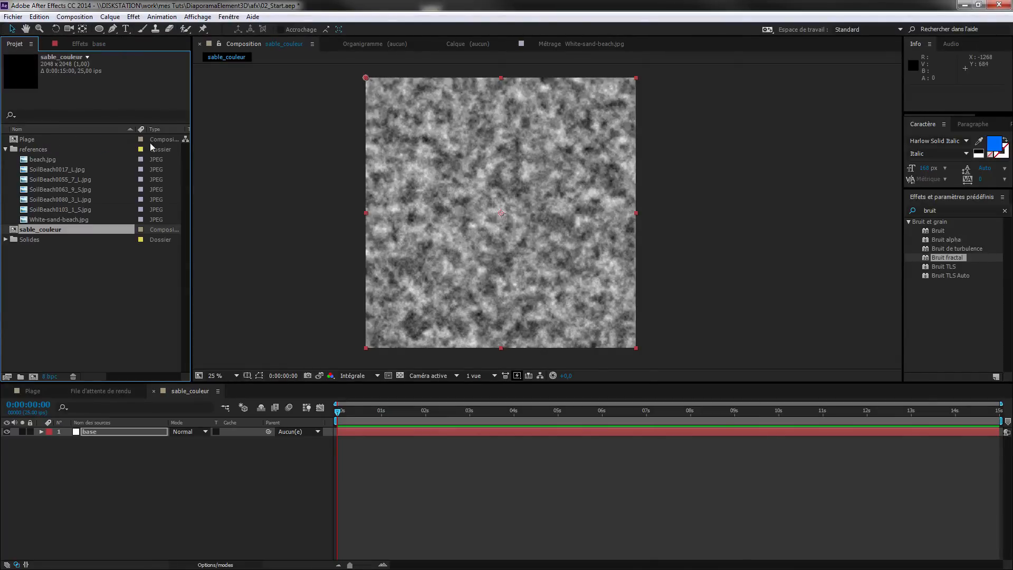
pyautogui.click(61, 261)
pyautogui.click(41, 162)
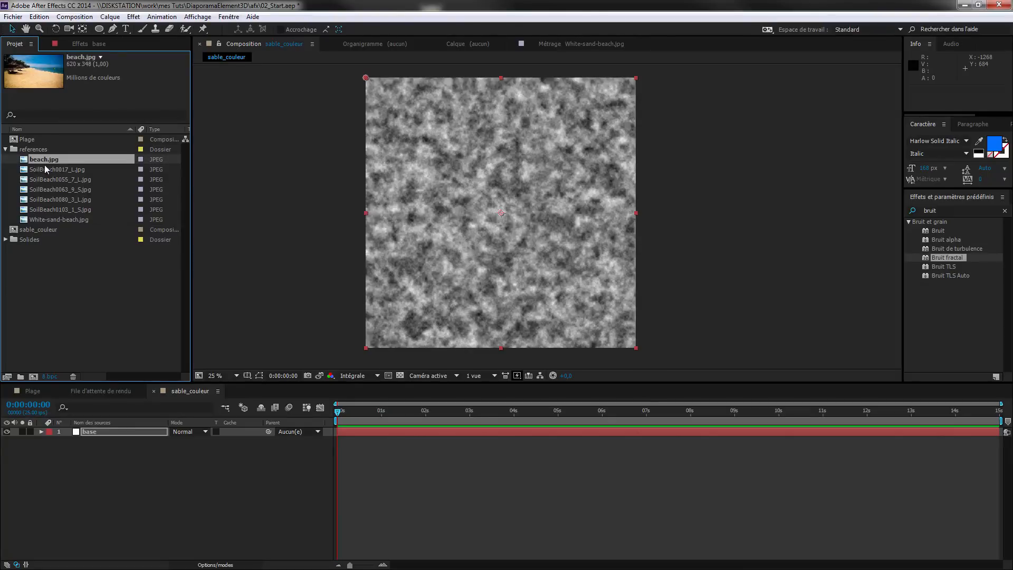
pyautogui.click(48, 169)
pyautogui.moveTo(52, 172); pyautogui.dragTo(532, 157)
pyautogui.moveTo(730, 156); pyautogui.dragTo(579, 173)
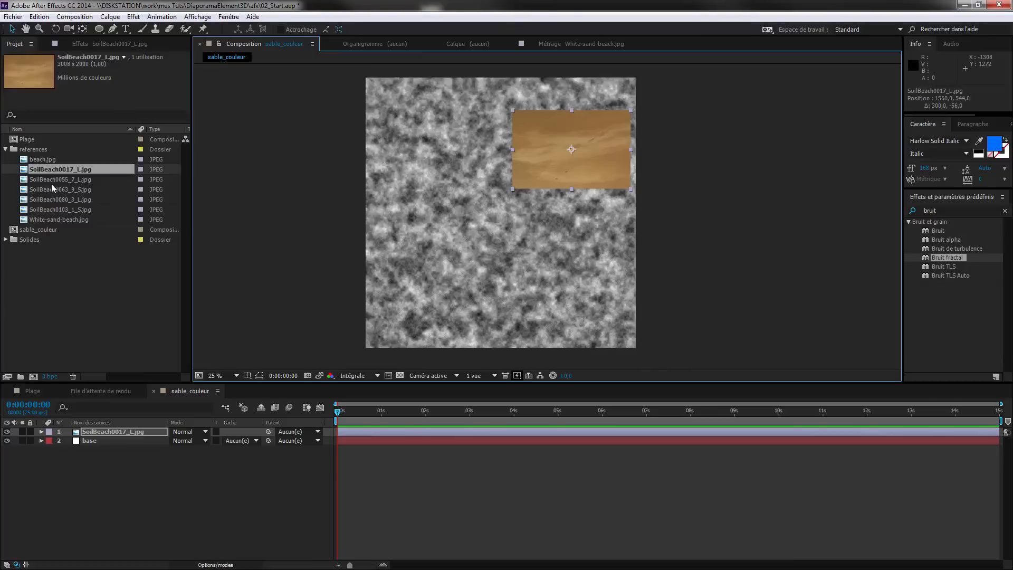
# Add SoilBeach0055_7_L.jpg to the composition, scale it down and position it just below the first sand photo
pyautogui.moveTo(51, 179); pyautogui.dragTo(550, 227)
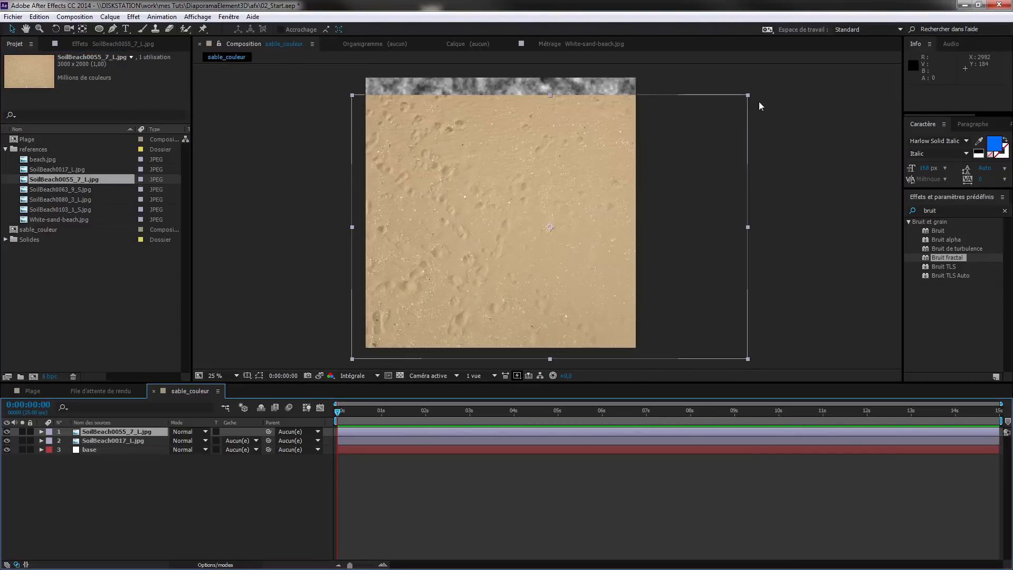
pyautogui.moveTo(758, 104); pyautogui.dragTo(614, 178)
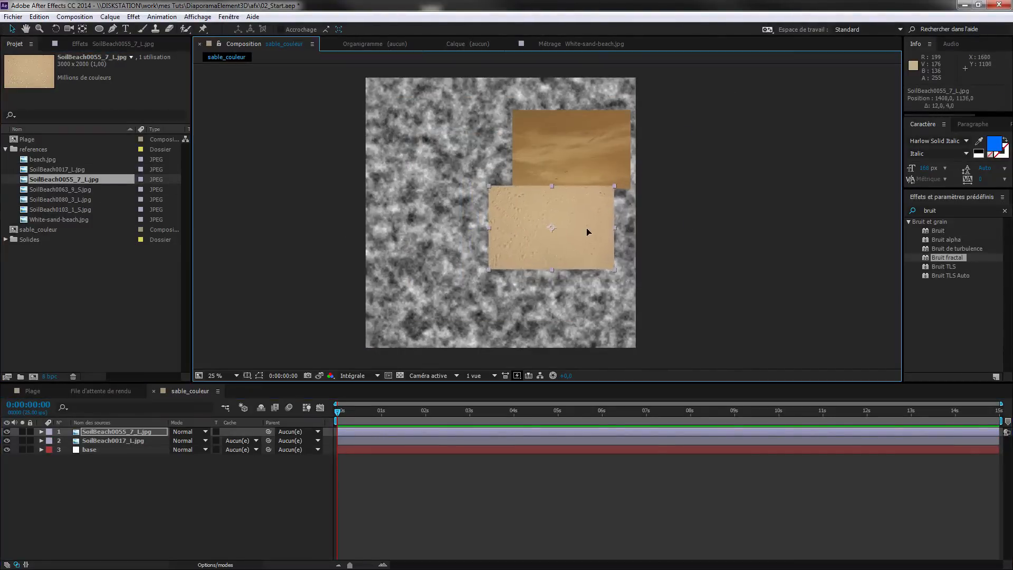
pyautogui.moveTo(588, 229); pyautogui.dragTo(605, 243)
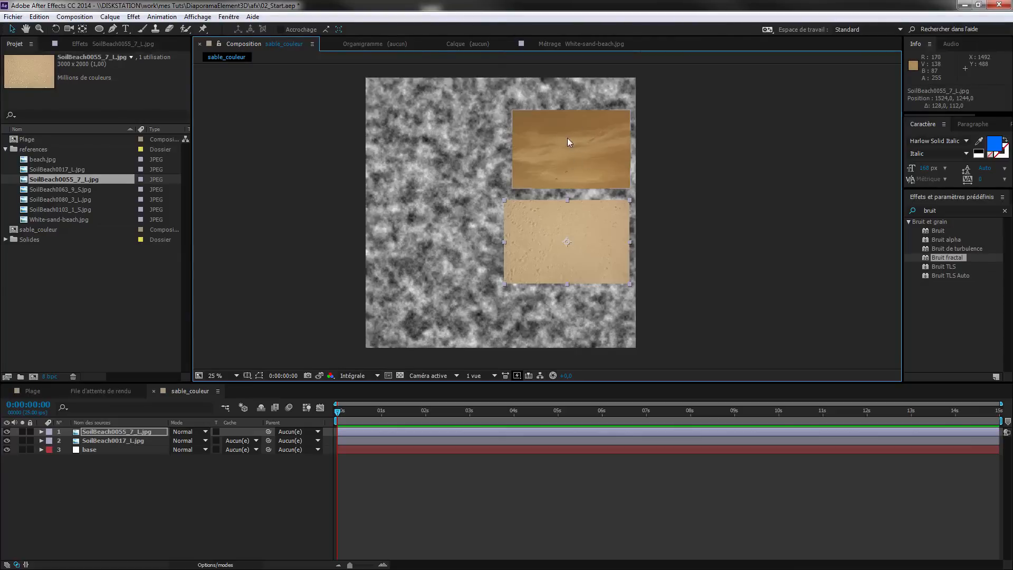
# Add SoilBeach0080_3_L.jpg scaled down at the composition's lower right and realign the middle sand photo between the other two
pyautogui.click(58, 187)
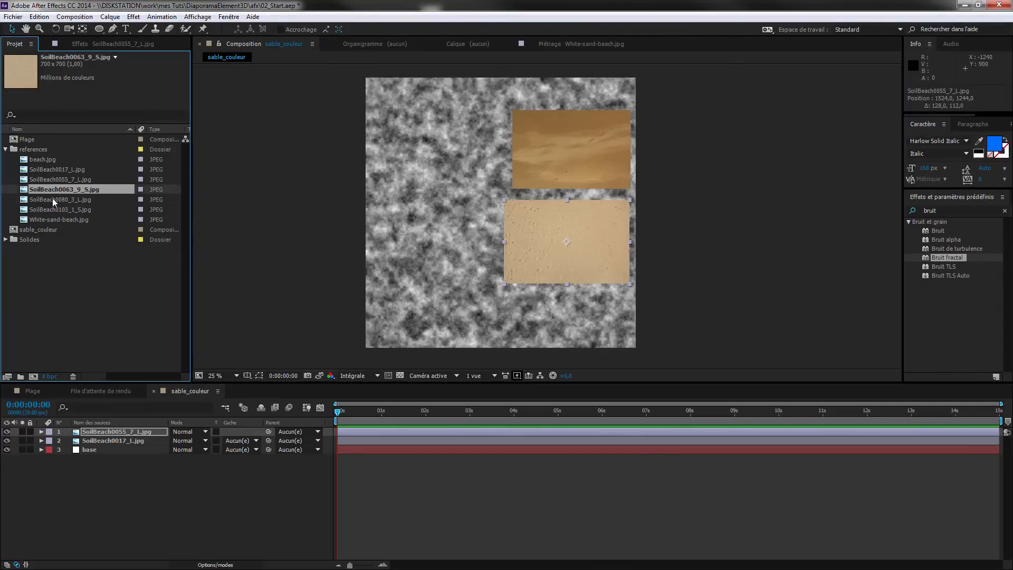
pyautogui.click(52, 198)
pyautogui.click(56, 208)
pyautogui.moveTo(59, 199); pyautogui.dragTo(561, 247)
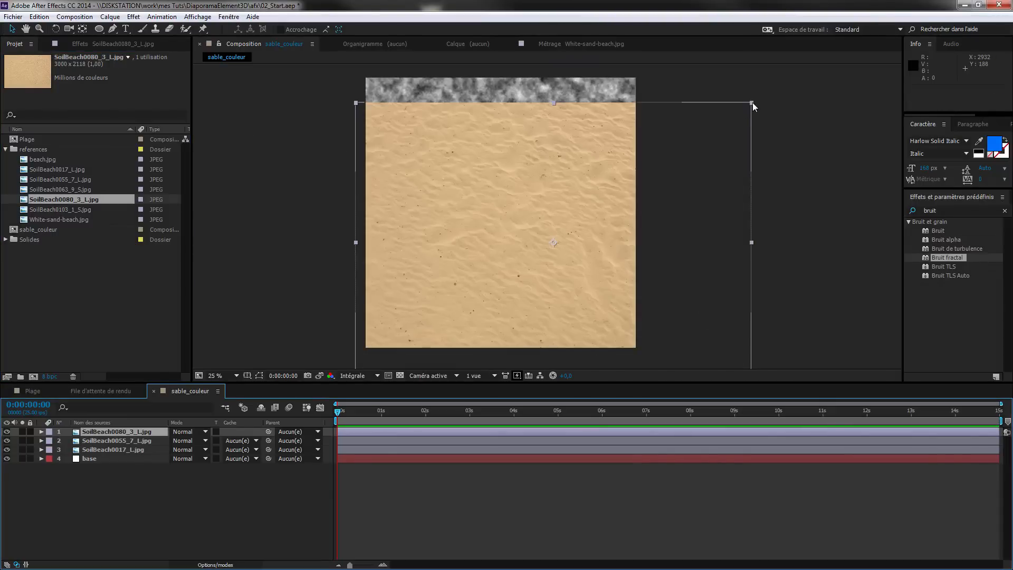
pyautogui.moveTo(753, 103); pyautogui.dragTo(595, 308)
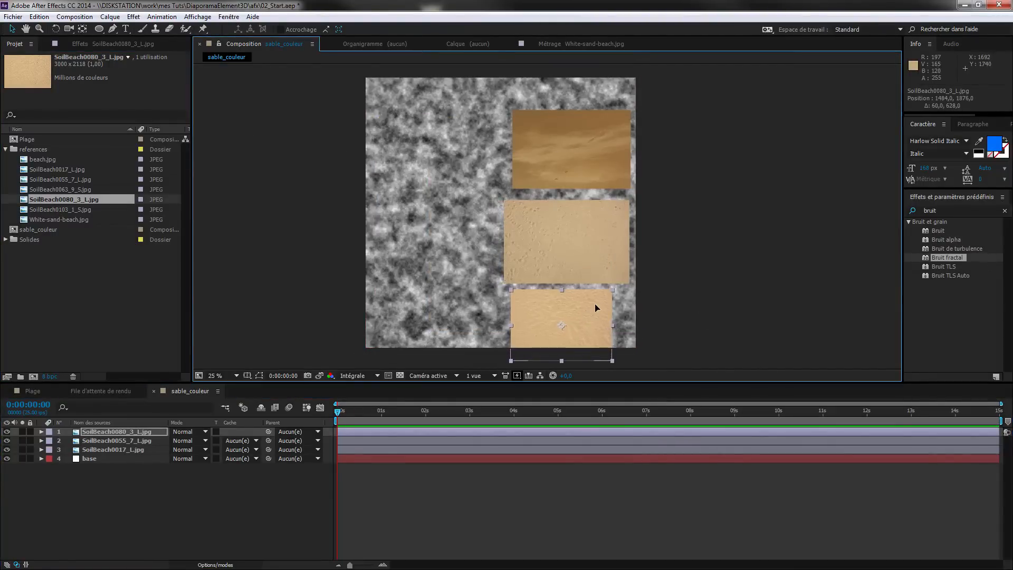
pyautogui.moveTo(570, 230); pyautogui.dragTo(576, 225)
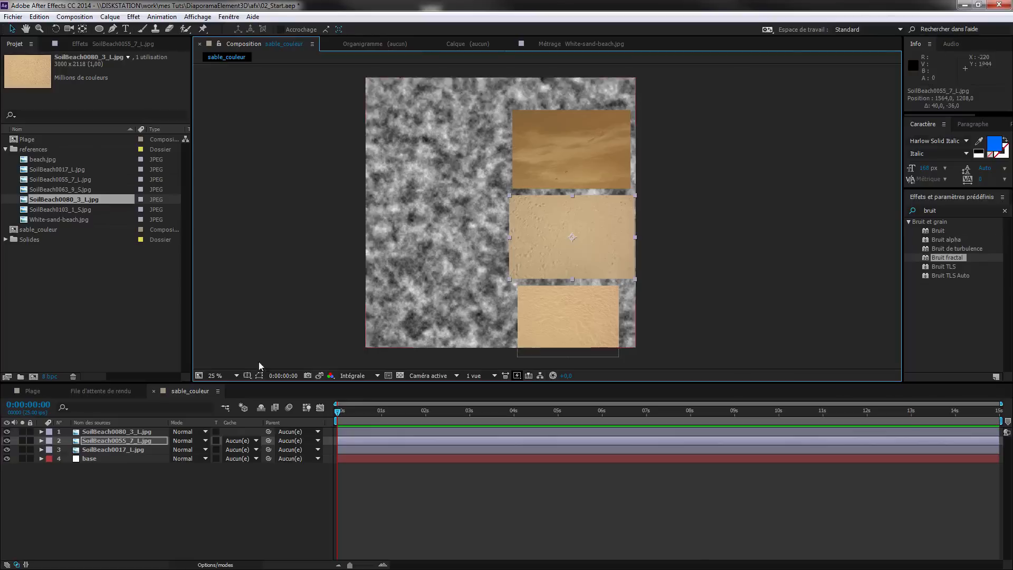
# Search the effects for "tric" and apply Trichrome to the base layer
pyautogui.click(91, 459)
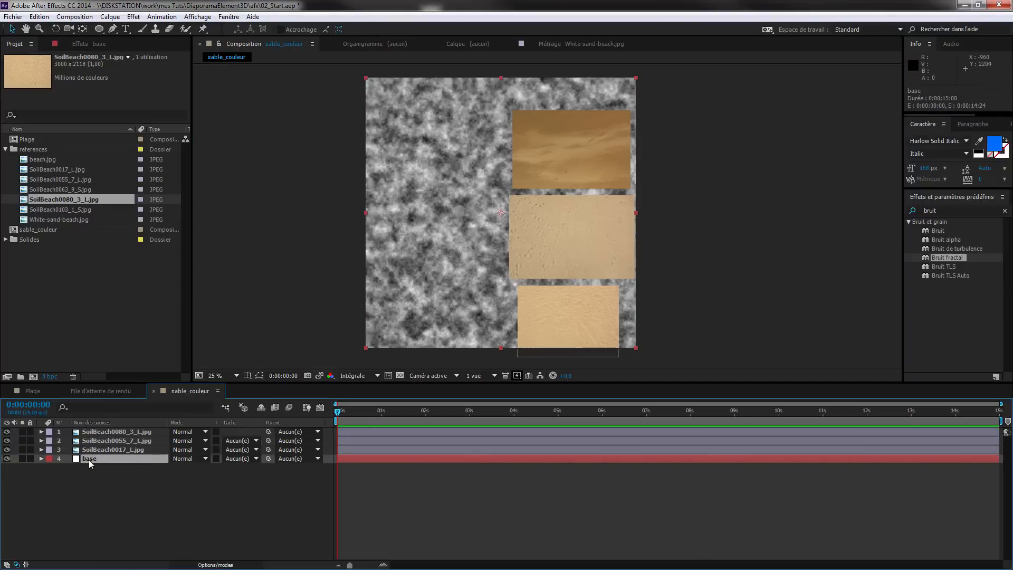
pyautogui.hotkey('ctrl', '5')
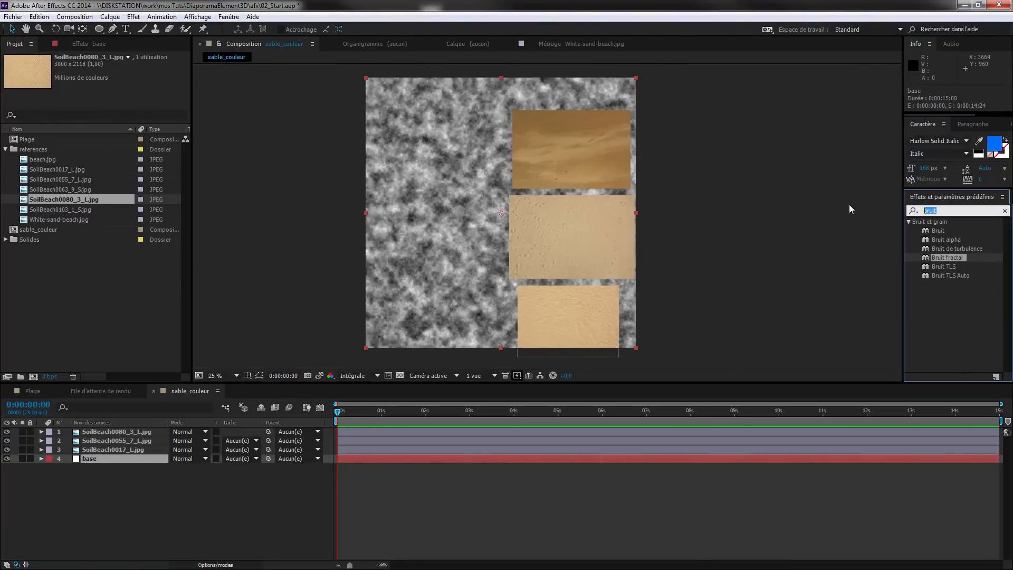
pyautogui.write('tric')
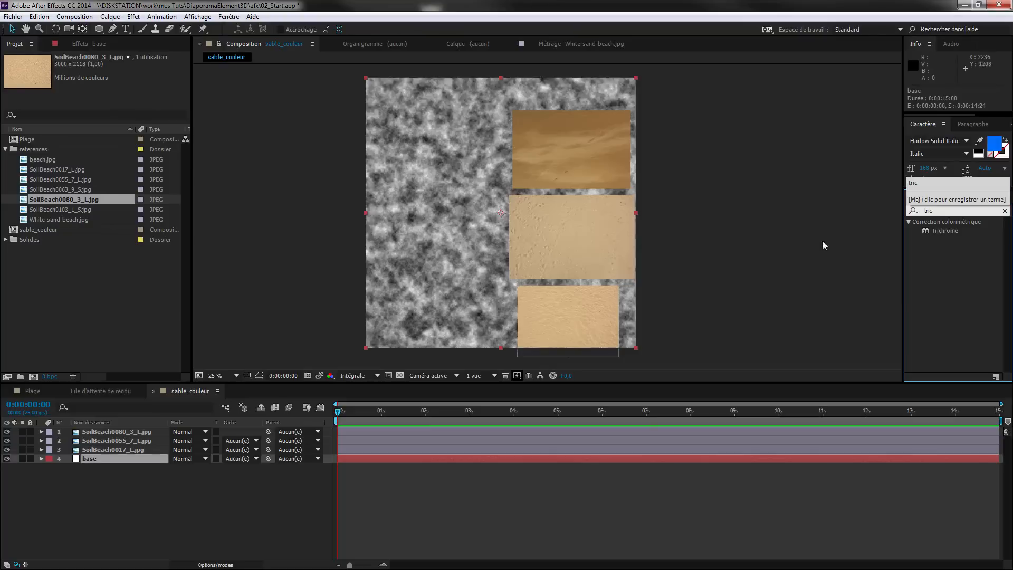
pyautogui.doubleClick(942, 232)
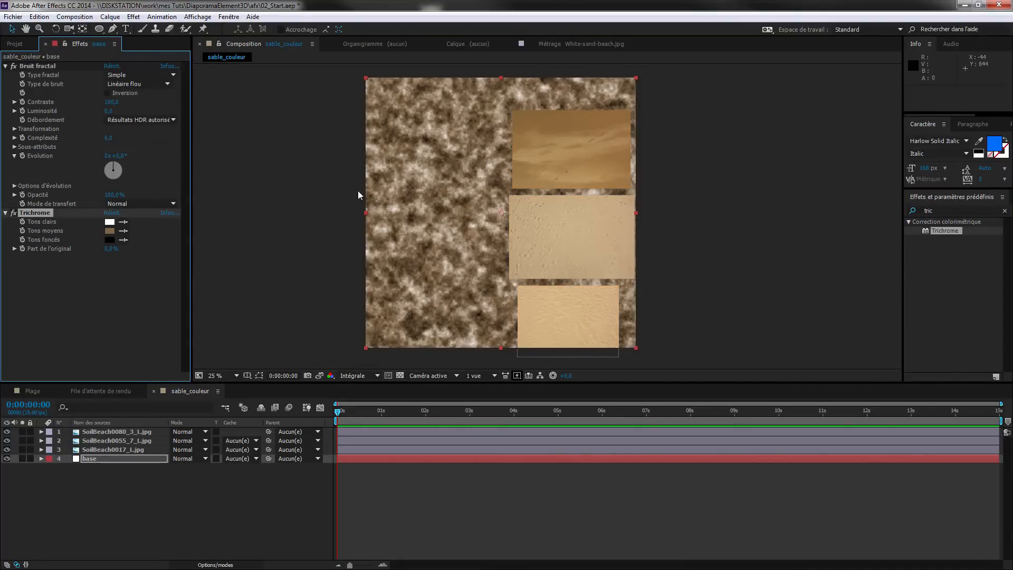
# Sample the Trichrome Tons moyens colour from the SoilBeach0017_L.jpg photo
pyautogui.press('.')
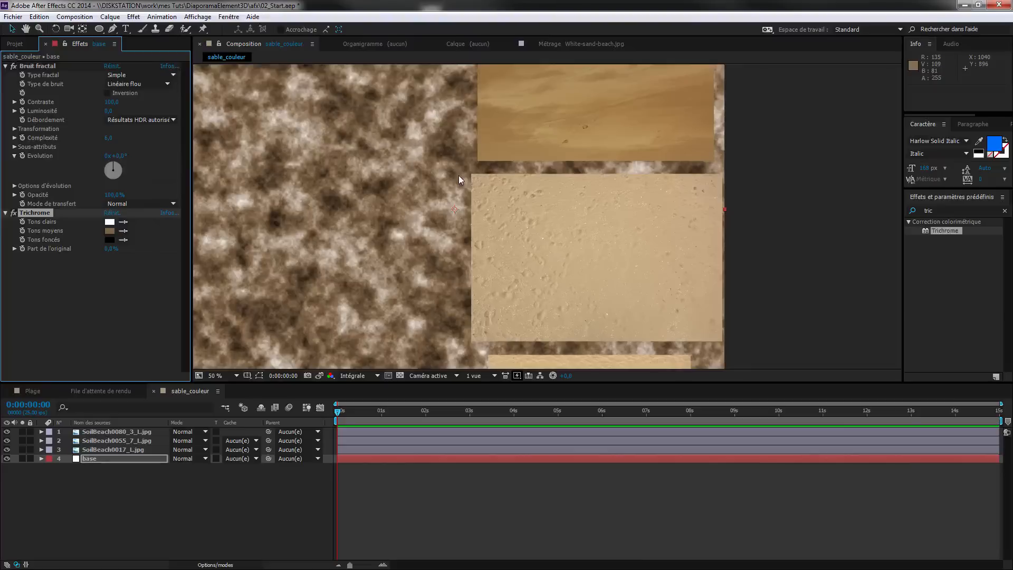
pyautogui.moveTo(459, 175); pyautogui.dragTo(477, 158)
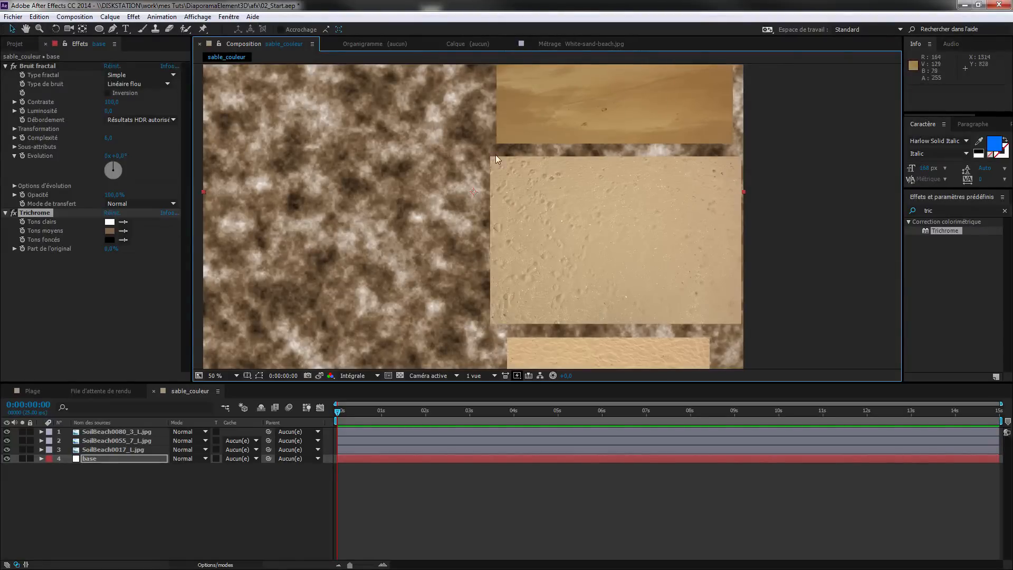
pyautogui.click(123, 231)
pyautogui.click(591, 82)
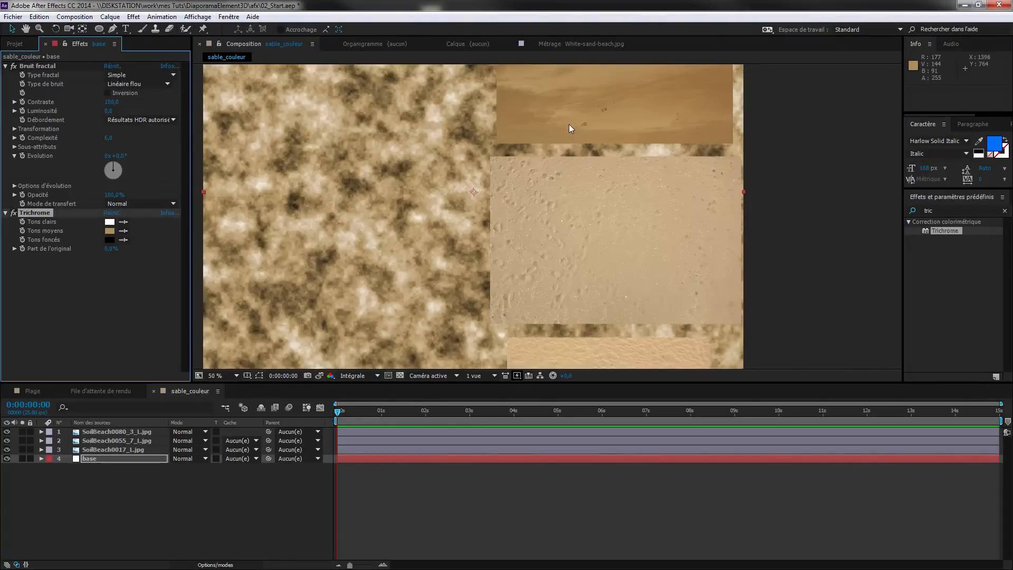
# Sample Tons clairs from the SoilBeach0055_7_L.jpg photo and Tons foncés from a dark area of SoilBeach0017_L.jpg
pyautogui.click(123, 222)
pyautogui.click(648, 282)
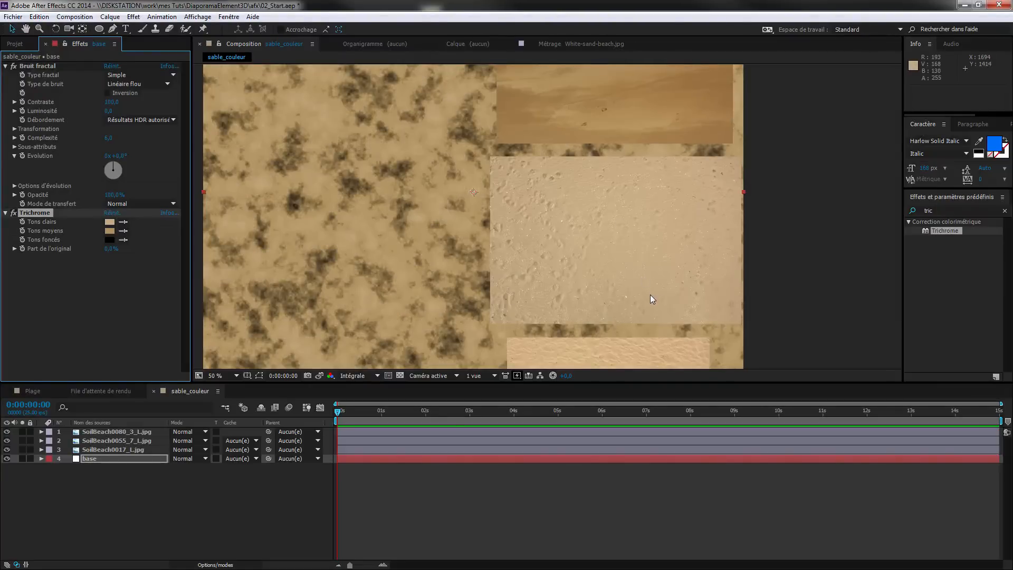
pyautogui.click(123, 239)
pyautogui.click(521, 104)
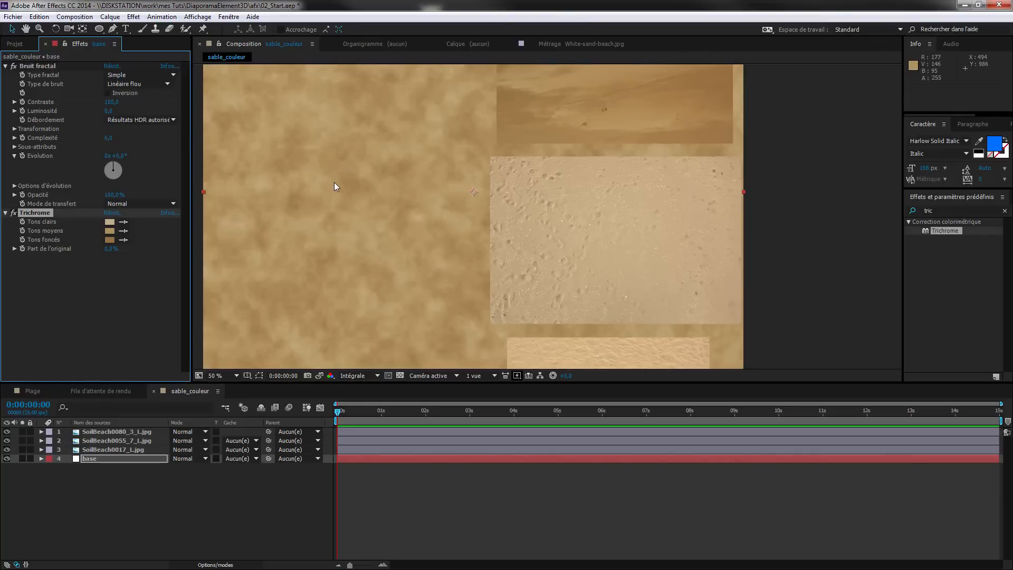
# Try sampling Tons clairs from the SoilBeach0080_3_L.jpg photo, and undo that colour change
pyautogui.moveTo(334, 185); pyautogui.dragTo(353, 130)
pyautogui.moveTo(394, 182); pyautogui.dragTo(424, 144)
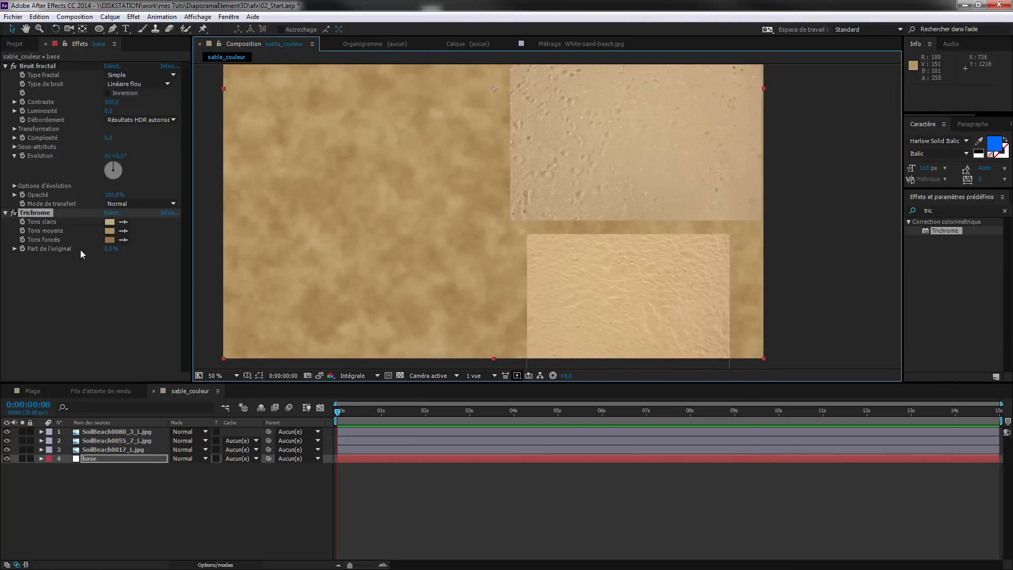
pyautogui.click(123, 222)
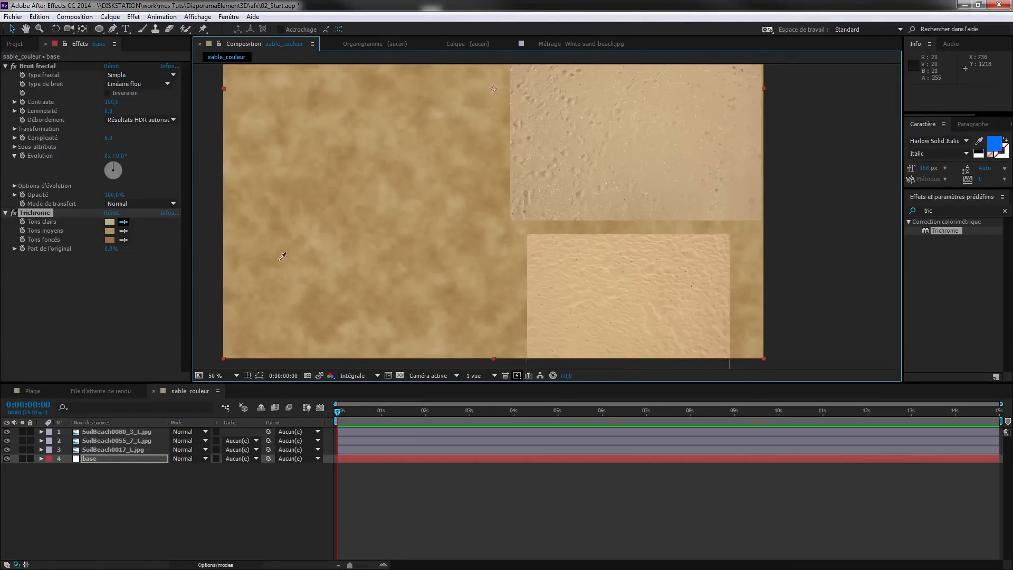
pyautogui.click(662, 301)
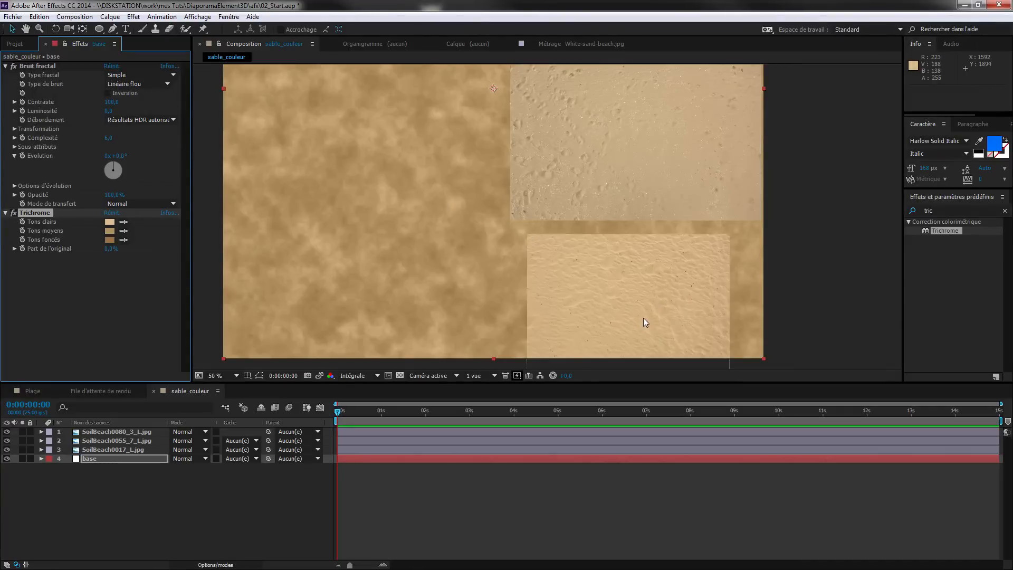
pyautogui.hotkey('ctrl', 'z')
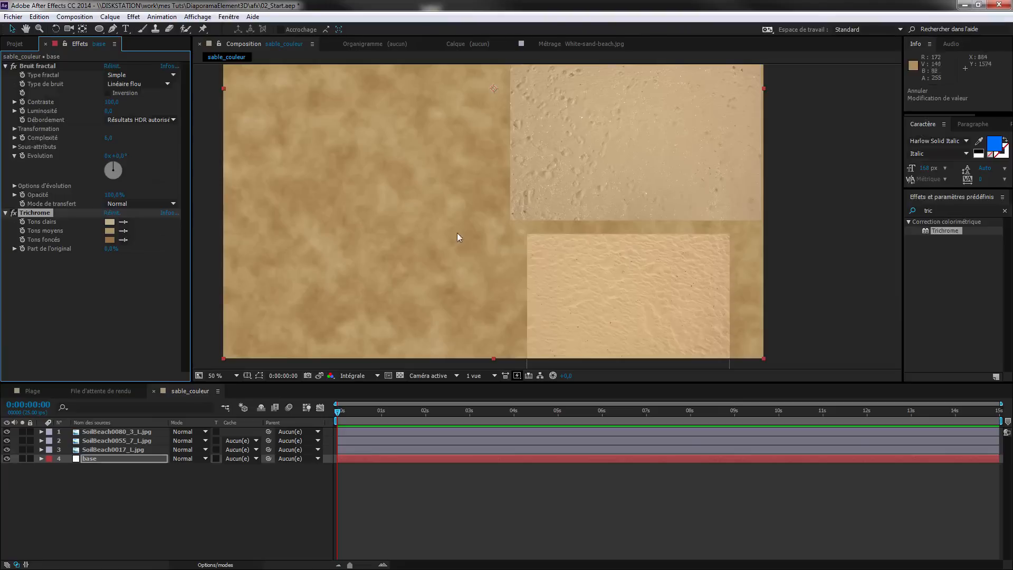
# Raise the saturation of the Trichrome Tons clairs colour to obtain C5A772
pyautogui.click(109, 222)
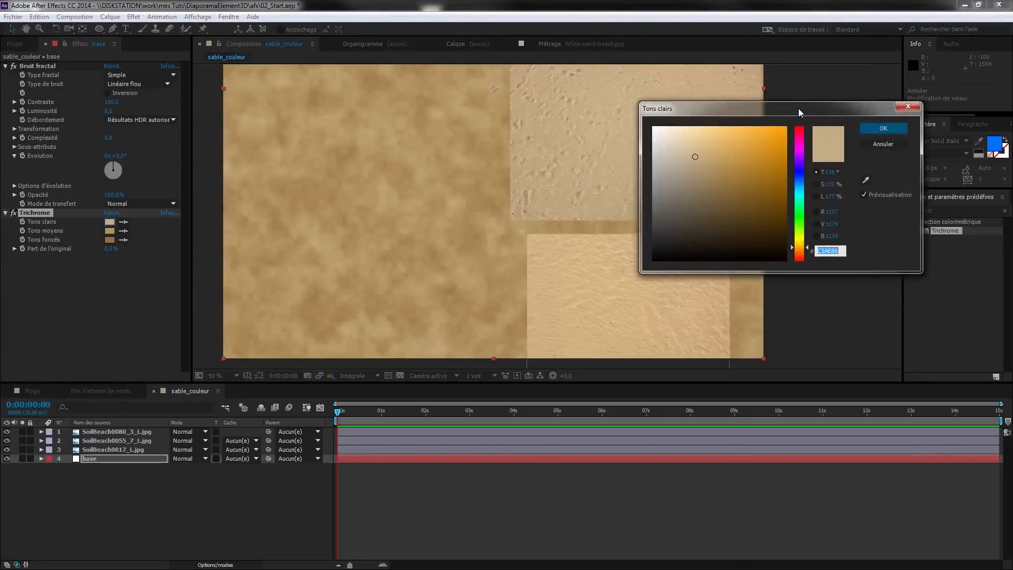
pyautogui.moveTo(799, 109); pyautogui.dragTo(854, 160)
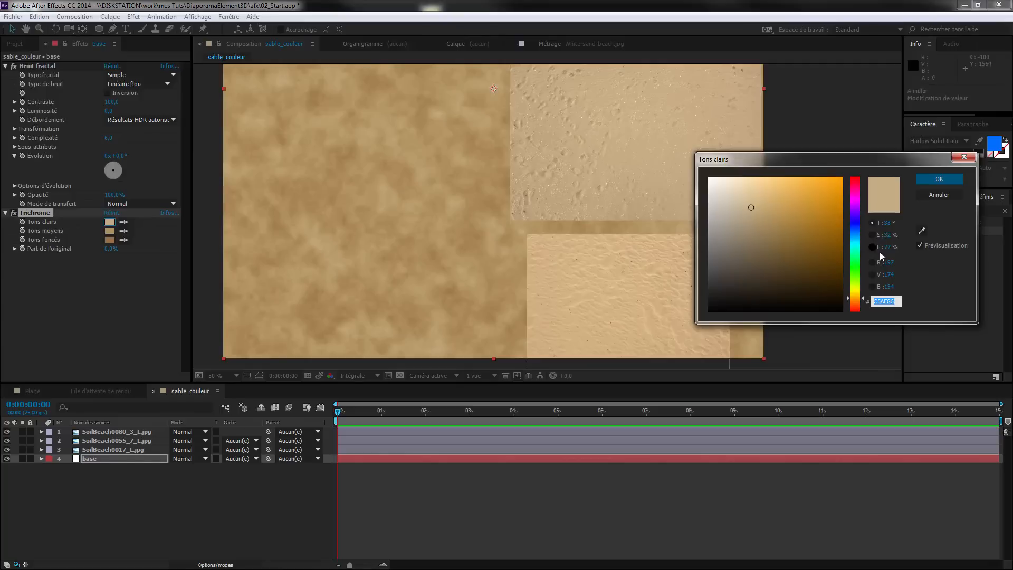
pyautogui.click(872, 235)
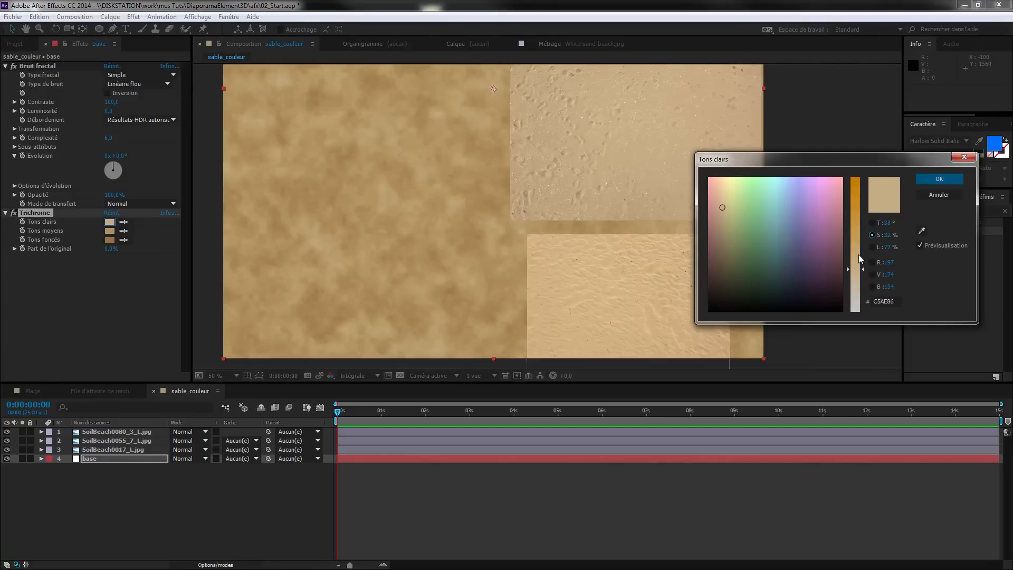
pyautogui.click(861, 255)
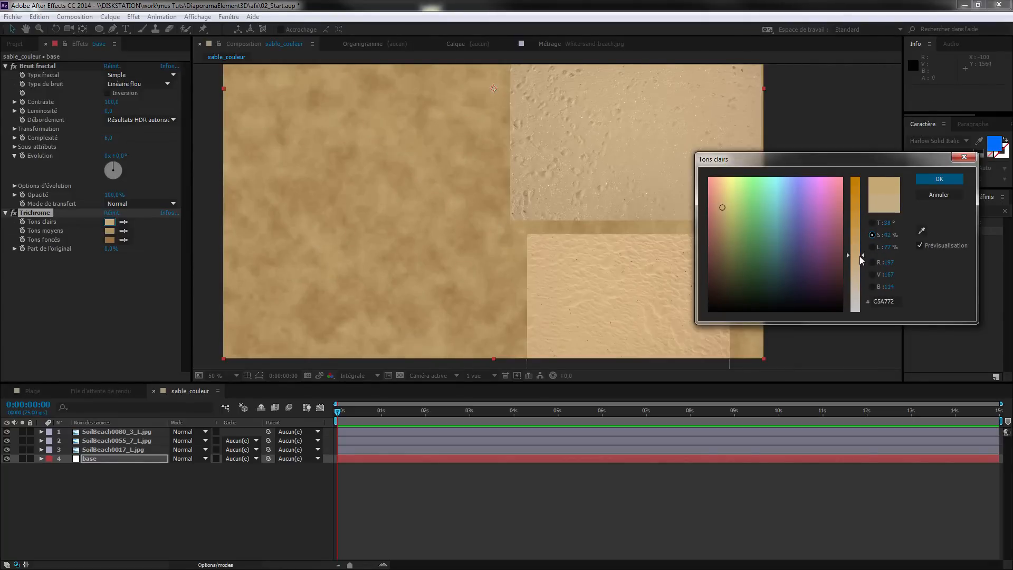
pyautogui.click(939, 179)
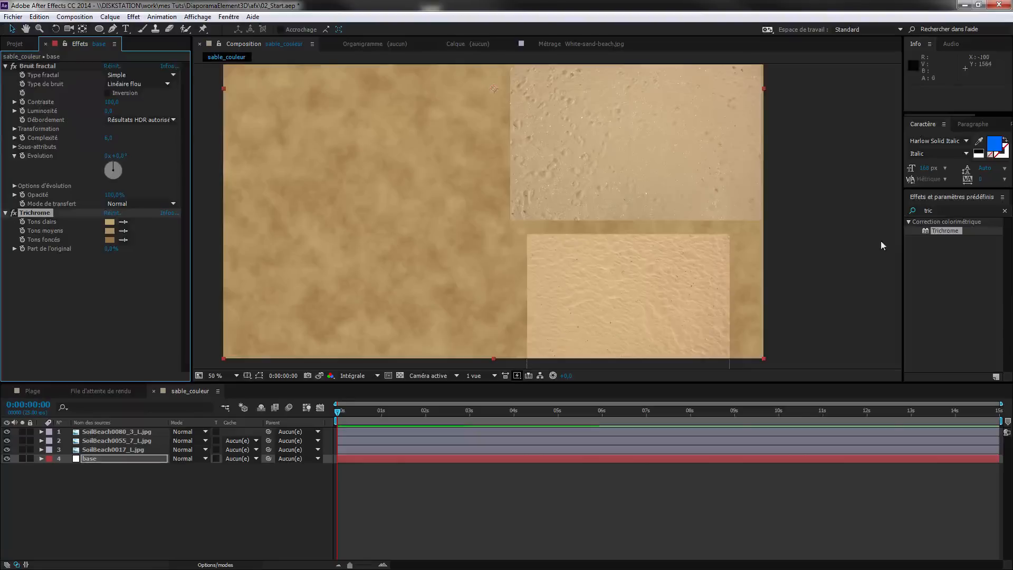
# Adjust the brightness of the Trichrome Tons foncés colour to 62 %, giving 9F7644
pyautogui.click(111, 241)
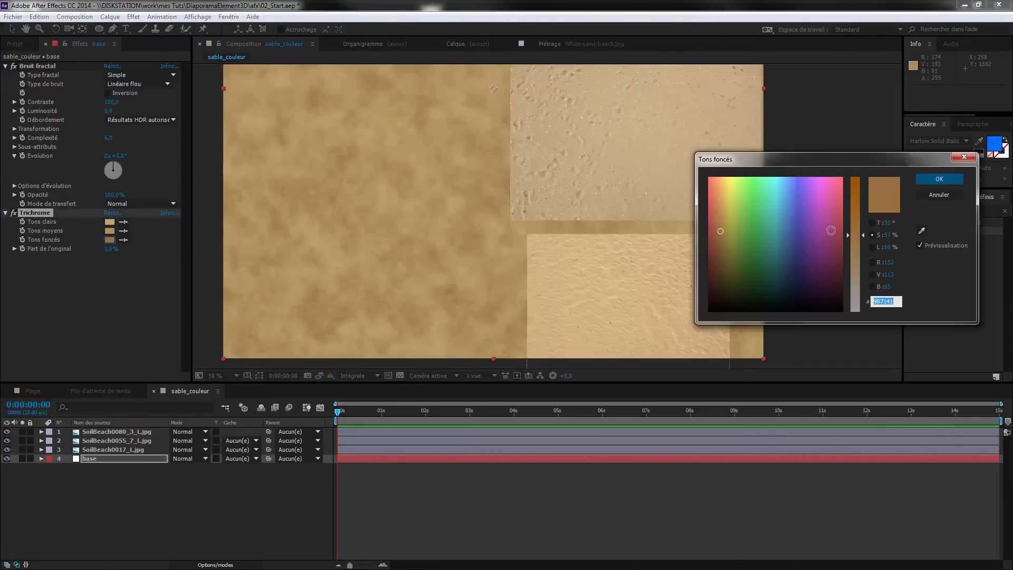
pyautogui.click(880, 248)
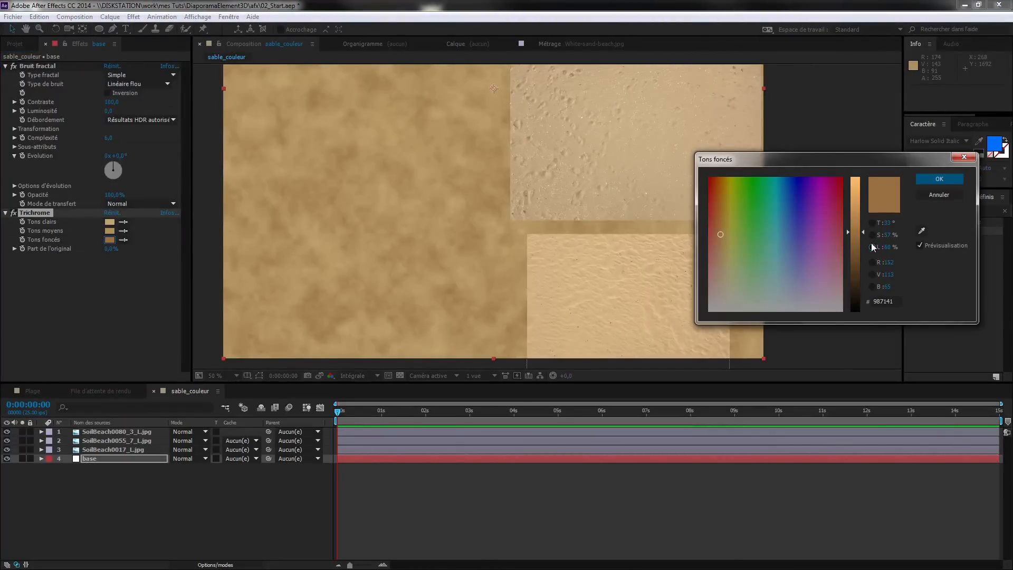
pyautogui.click(862, 249)
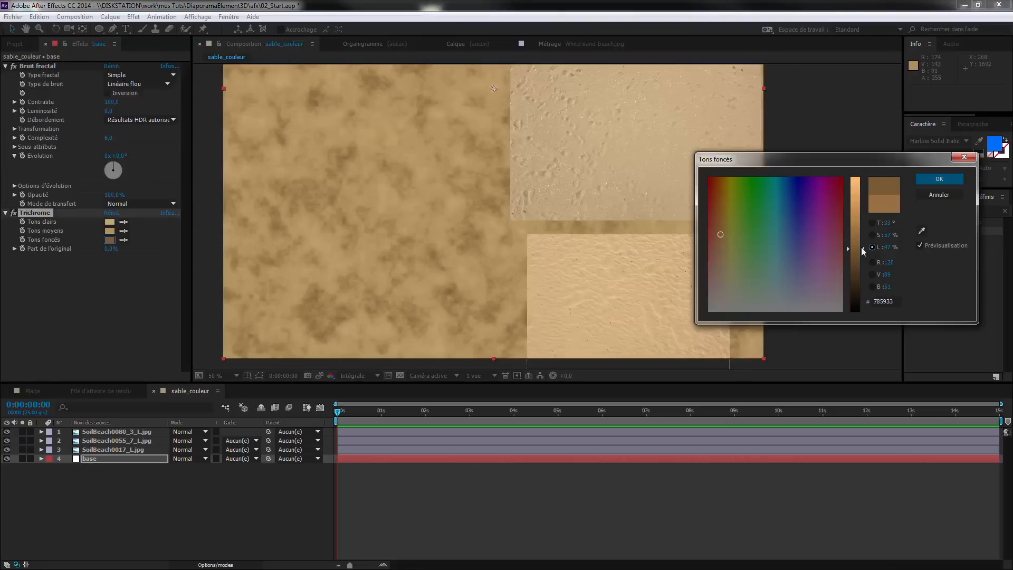
pyautogui.moveTo(863, 245); pyautogui.dragTo(863, 227)
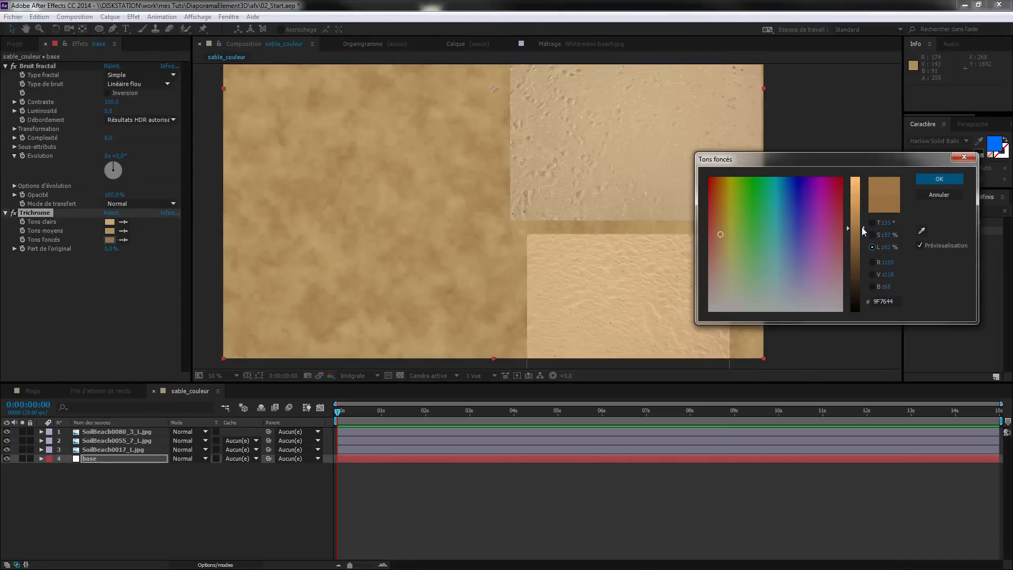
pyautogui.click(939, 179)
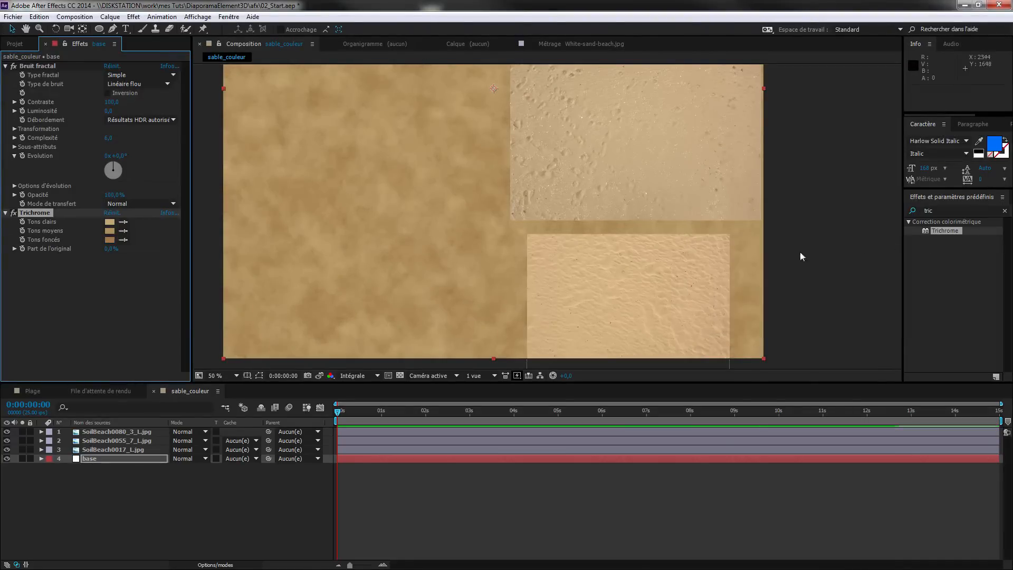
pyautogui.scroll(-3, 481, 168)
pyautogui.scroll(3, 482, 166)
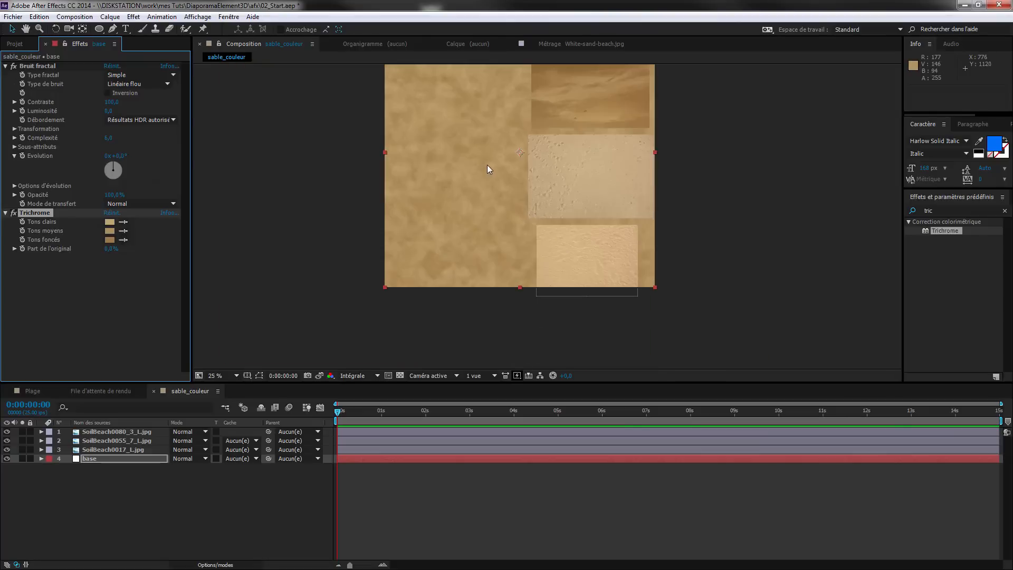
pyautogui.moveTo(445, 183); pyautogui.dragTo(533, 277)
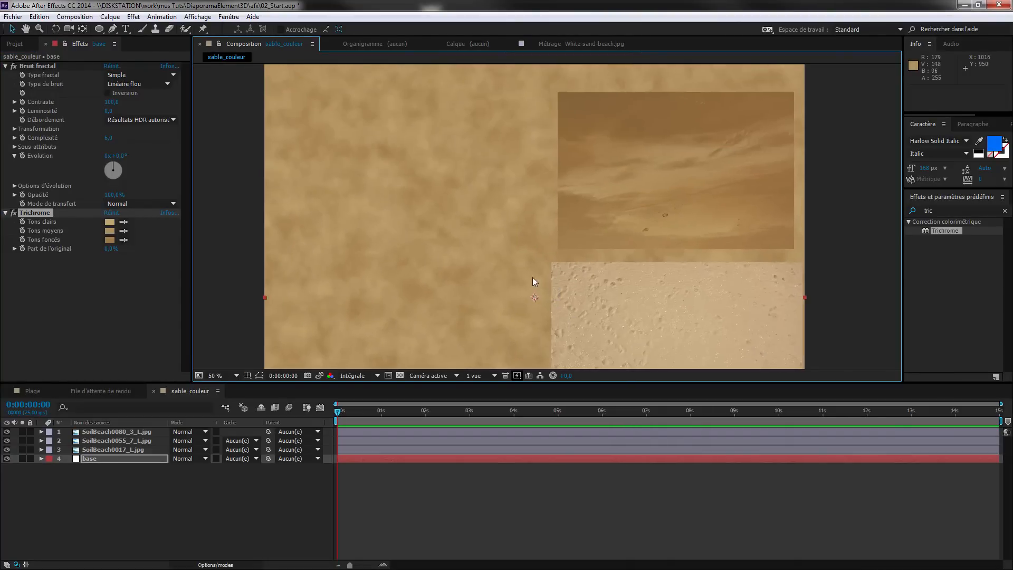
# Hide the three SoilBeach photo layers and set the Bruit fractal noise type on the base layer to Spline
pyautogui.click(42, 65)
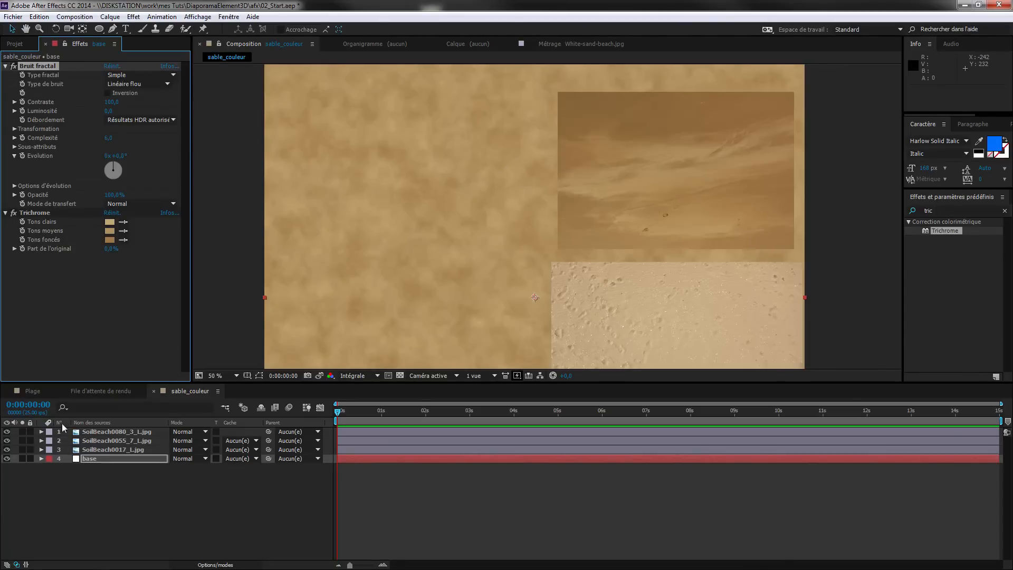
pyautogui.moveTo(7, 450); pyautogui.dragTo(8, 432)
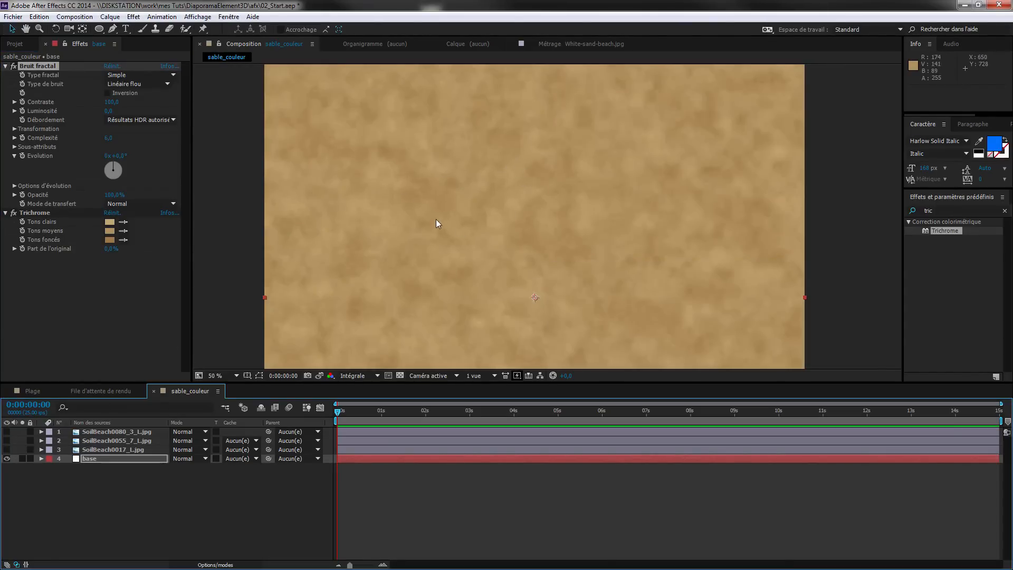
pyautogui.click(52, 72)
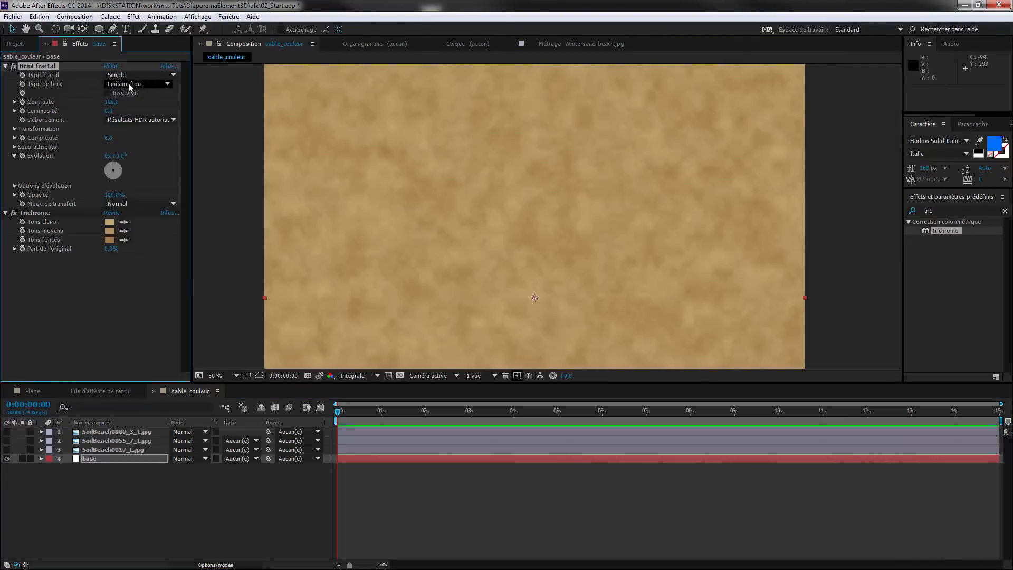
pyautogui.click(108, 84)
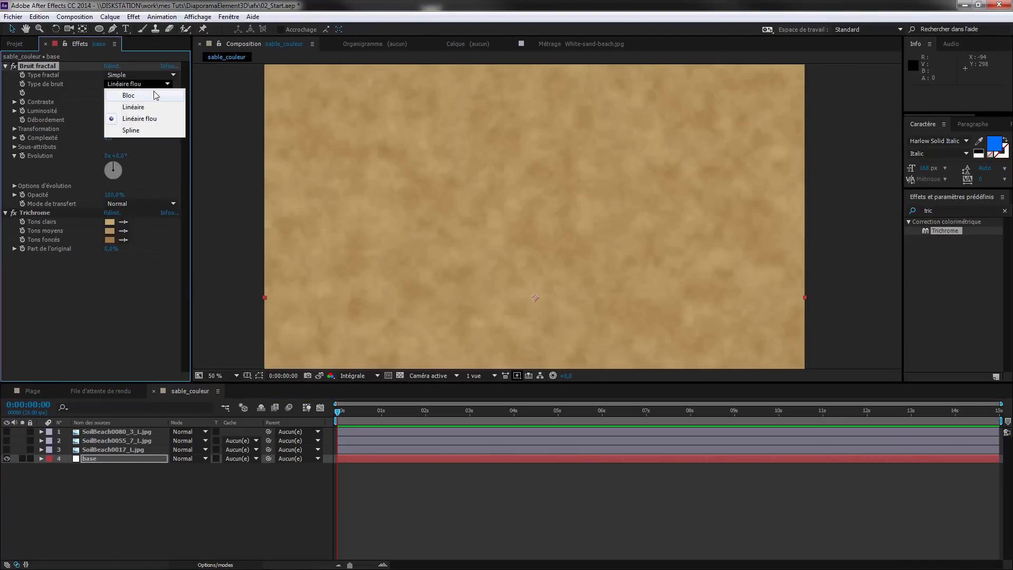
pyautogui.click(124, 132)
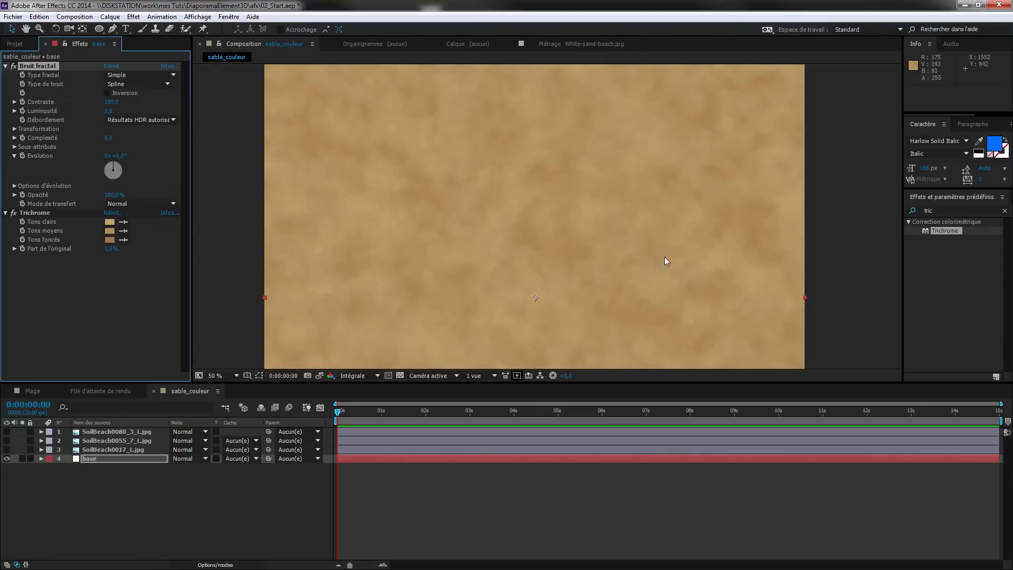
# Try the Turbulent lisse, Turbulent simple and Turbulent net fractal types on the base layer's Bruit fractal effect
pyautogui.click(128, 75)
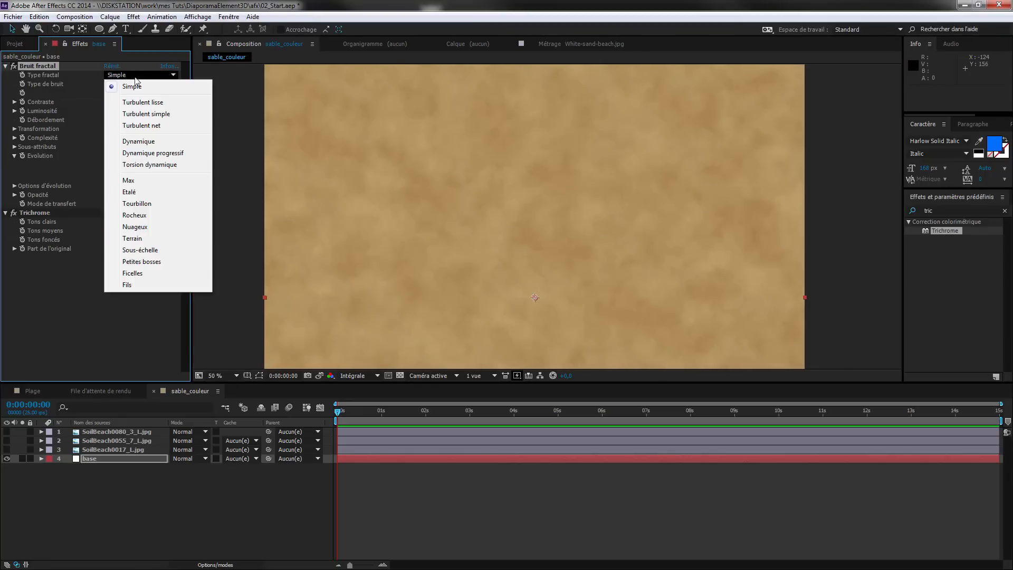
pyautogui.click(139, 103)
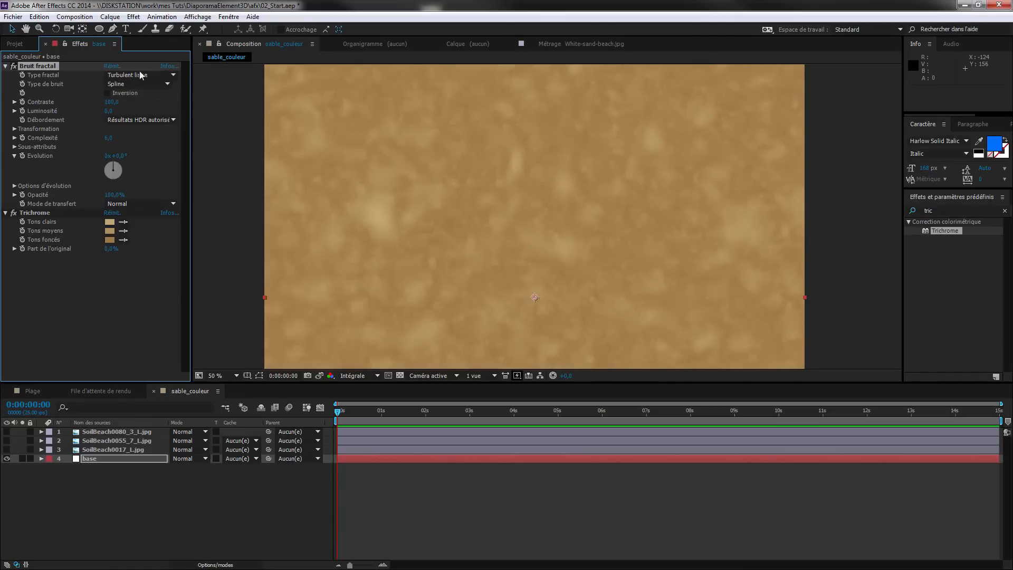
pyautogui.click(140, 74)
pyautogui.click(144, 115)
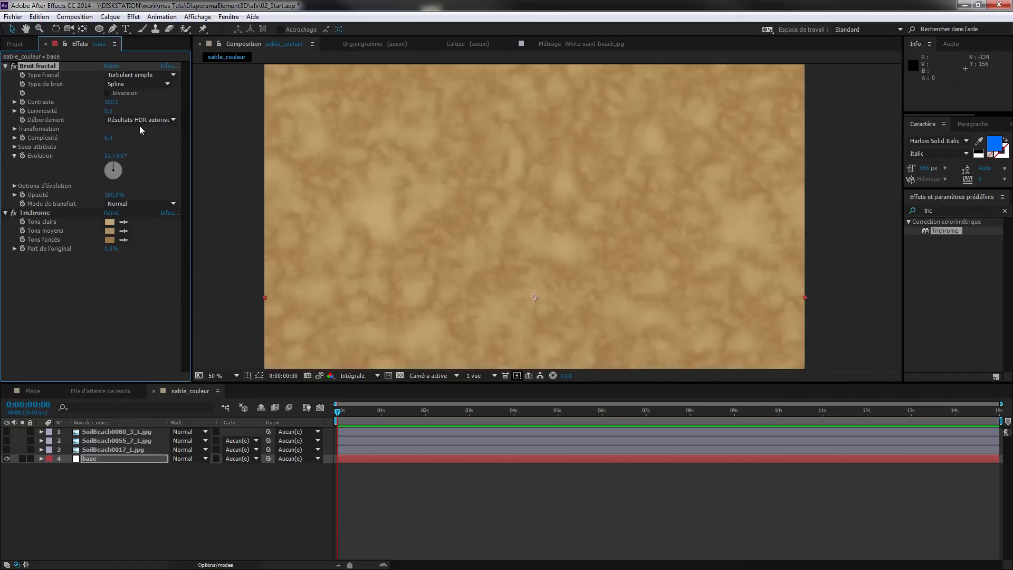
pyautogui.click(144, 75)
pyautogui.click(142, 127)
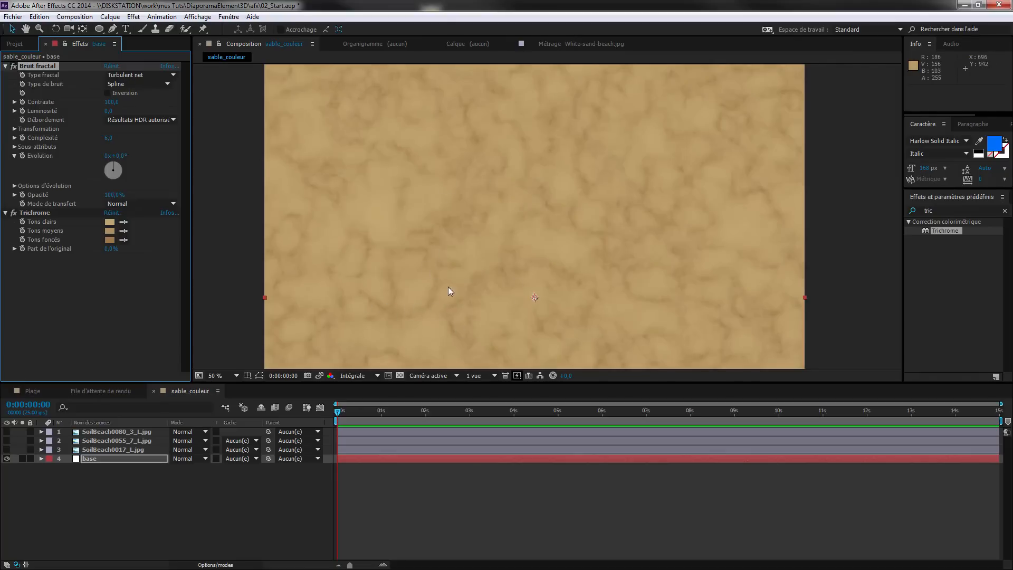
# Try the Dynamique, Dynamique progressif and Torsion dynamique fractal types, examining the last one up close
pyautogui.click(154, 75)
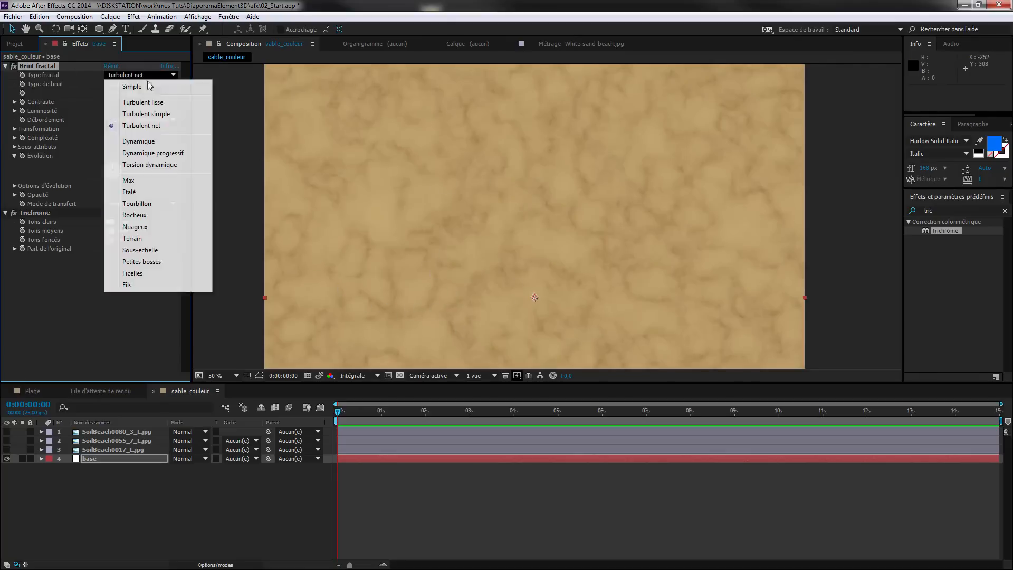
pyautogui.click(136, 142)
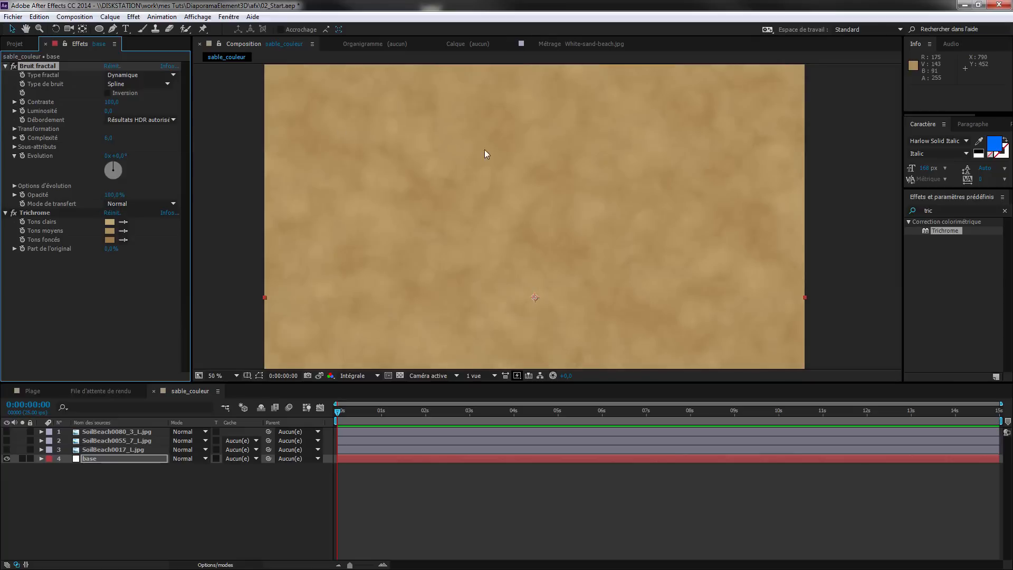
pyautogui.click(146, 76)
pyautogui.click(154, 153)
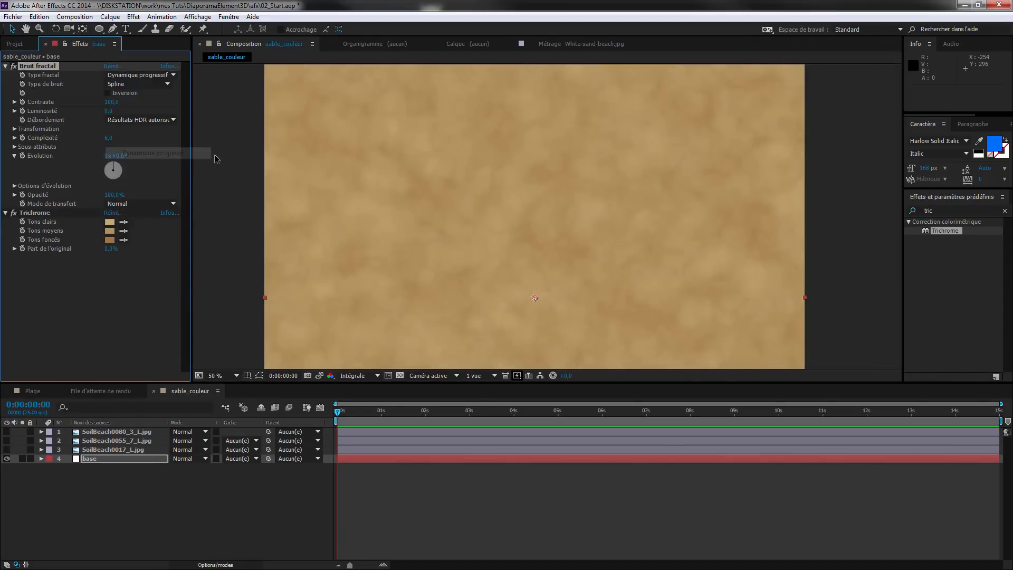
pyautogui.click(112, 75)
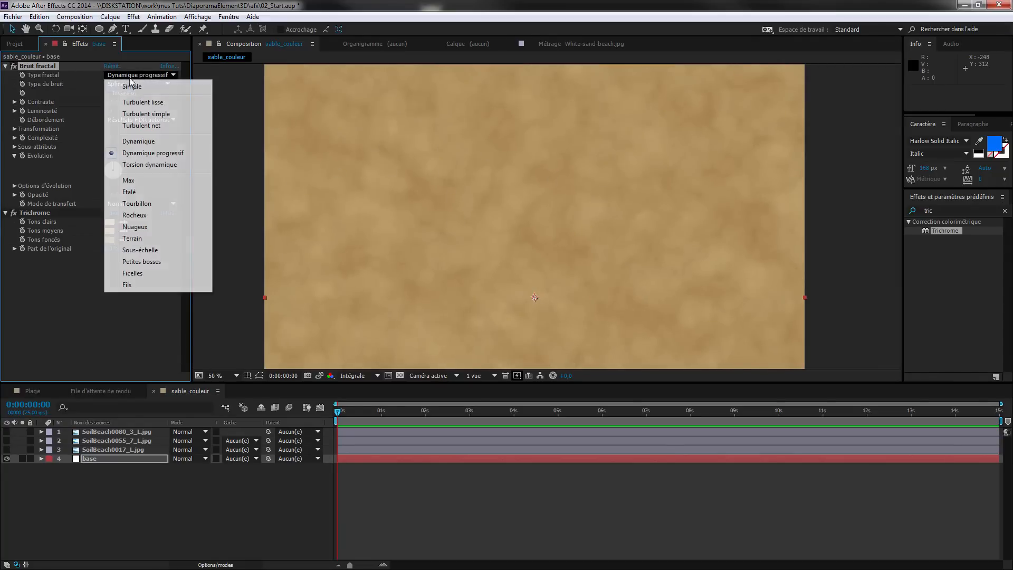
pyautogui.click(148, 164)
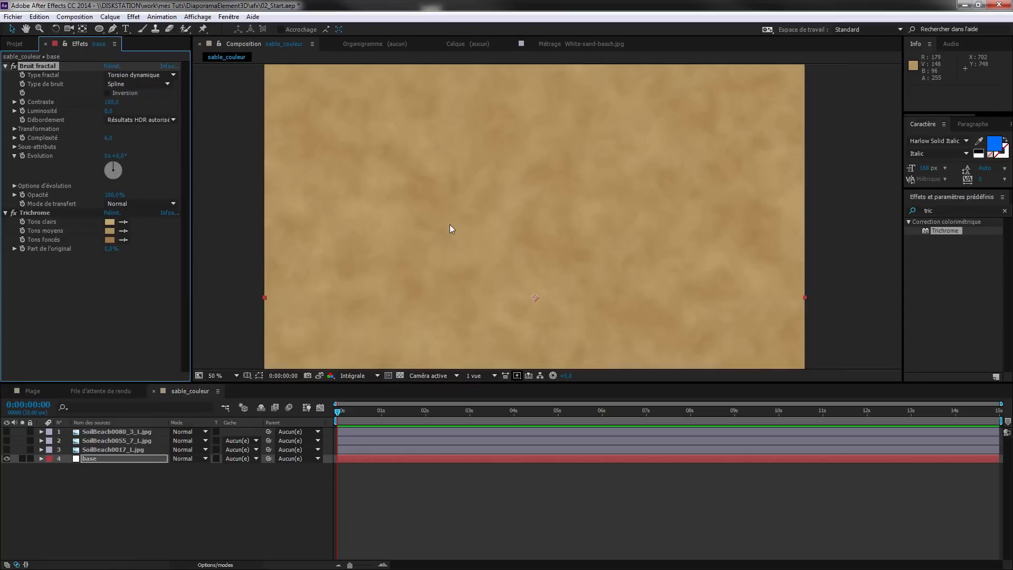
pyautogui.scroll(2, 454, 223)
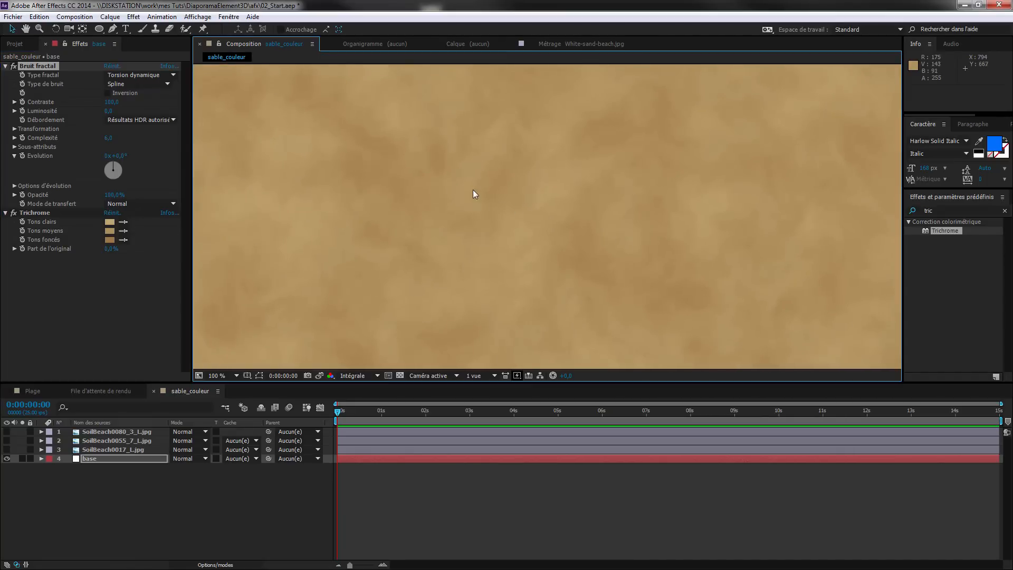
pyautogui.moveTo(443, 209); pyautogui.dragTo(455, 210)
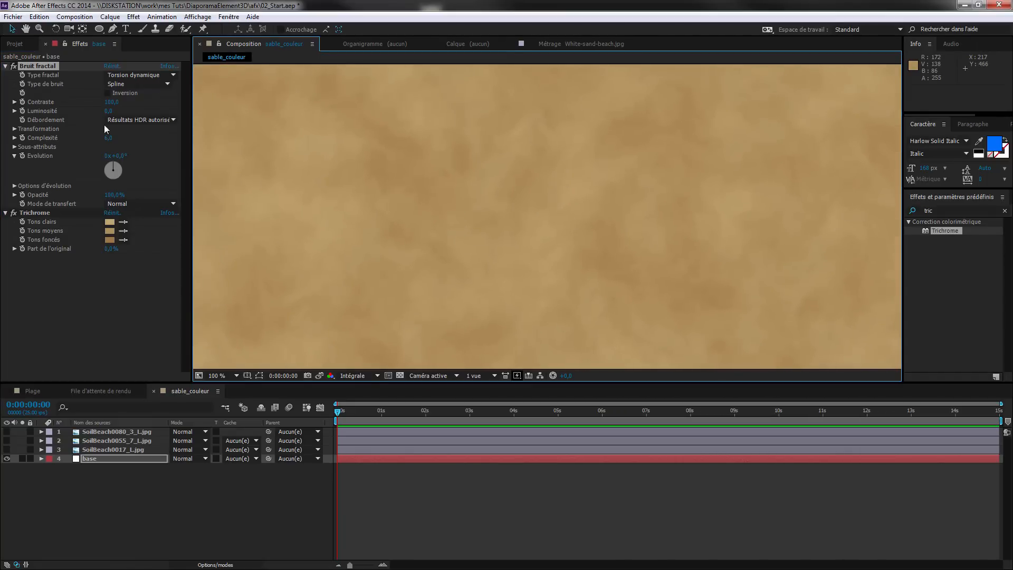
# Try the Max and Etalé fractal types on the Bruit fractal effect
pyautogui.click(140, 75)
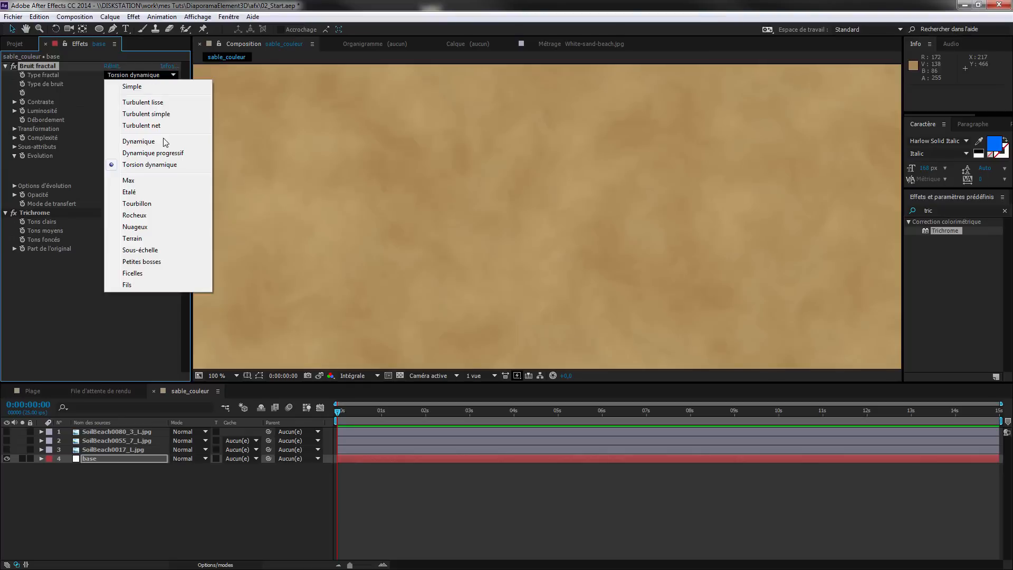
pyautogui.click(131, 180)
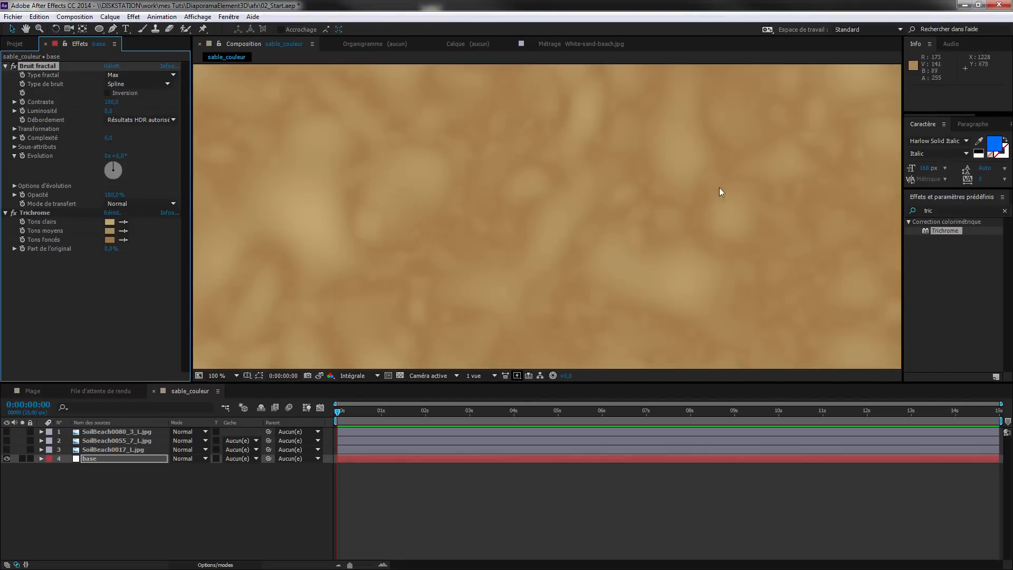
pyautogui.click(121, 77)
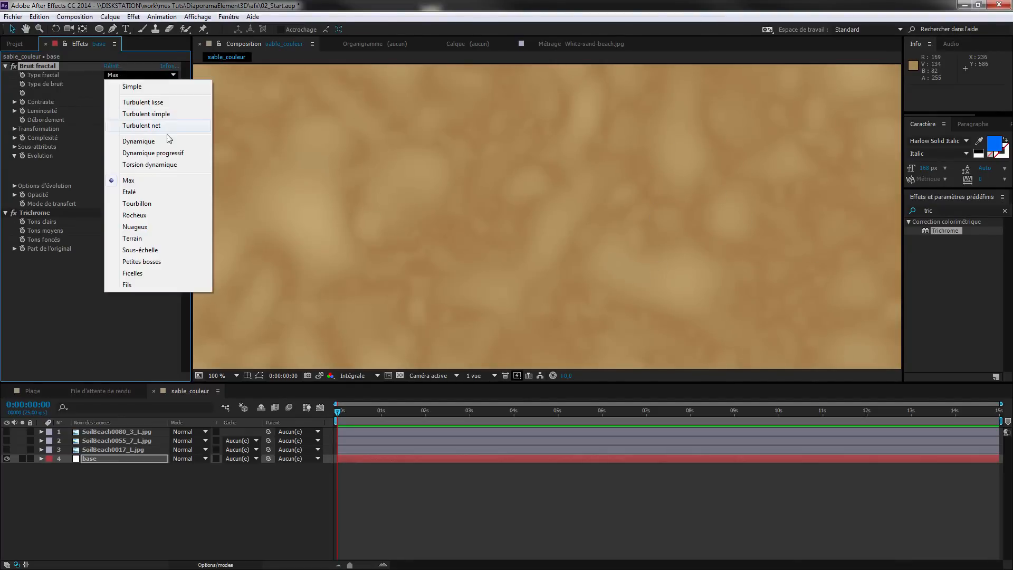
pyautogui.click(132, 194)
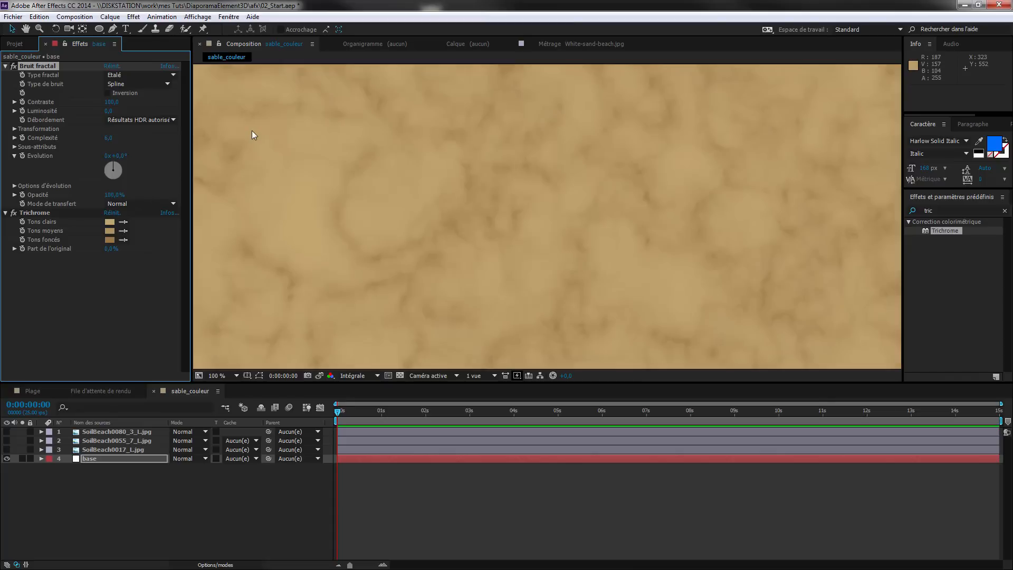
pyautogui.scroll(-2, 461, 189)
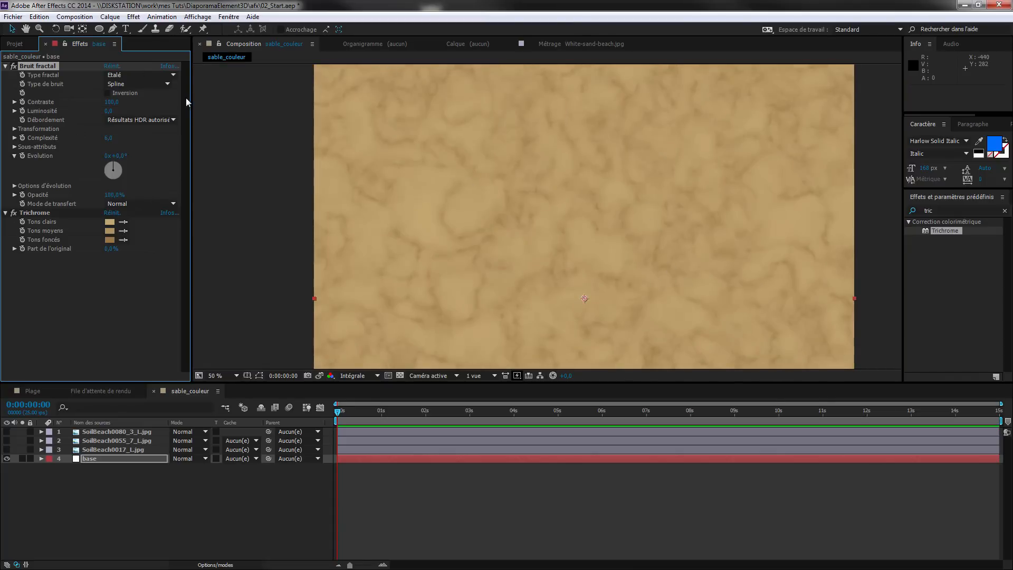
# Try the Tourbillon, Rocheux and Nuageux fractal types on the Bruit fractal effect
pyautogui.click(128, 69)
pyautogui.click(131, 74)
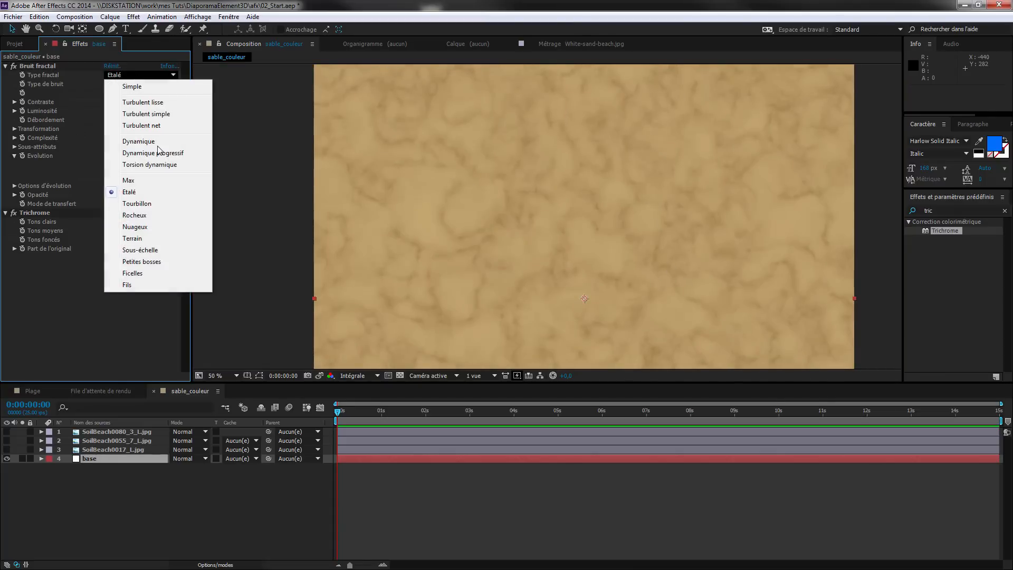
pyautogui.click(154, 203)
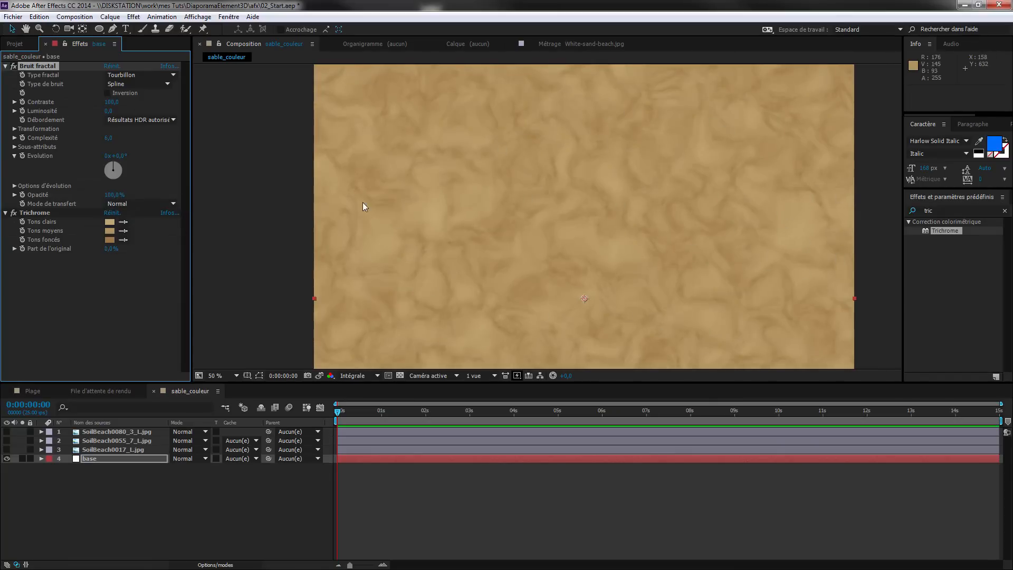
pyautogui.click(129, 79)
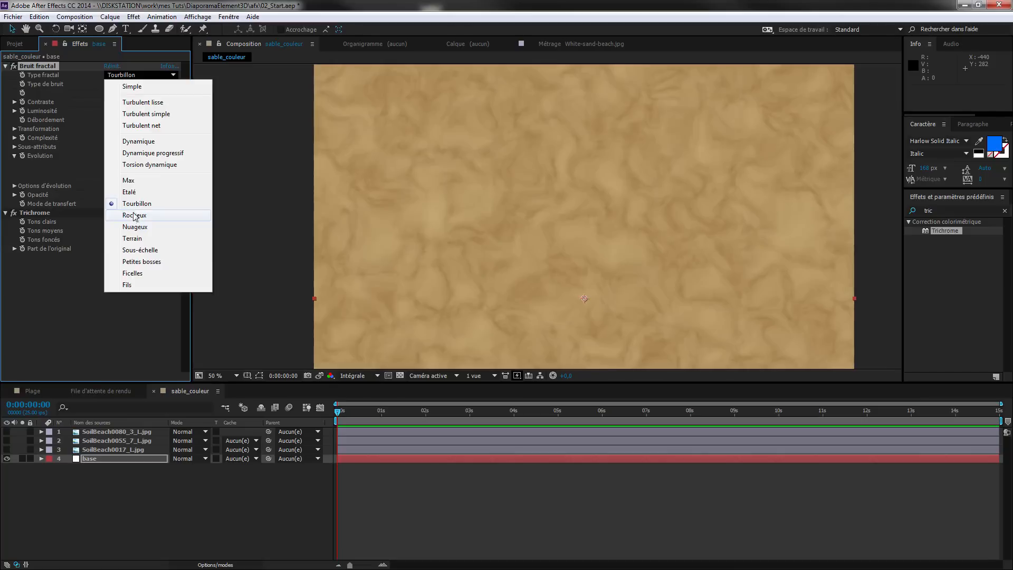
pyautogui.click(159, 215)
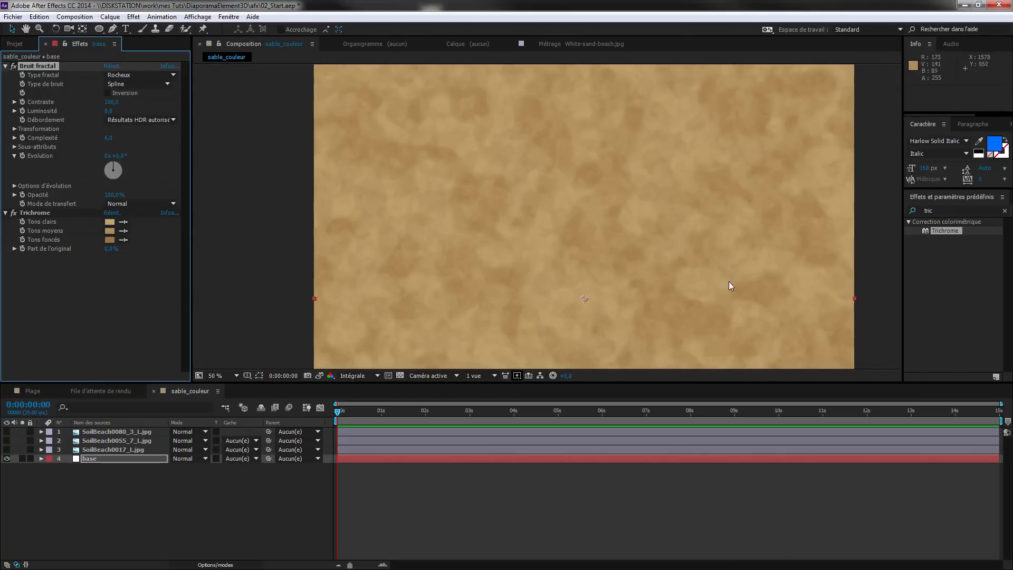
pyautogui.click(139, 75)
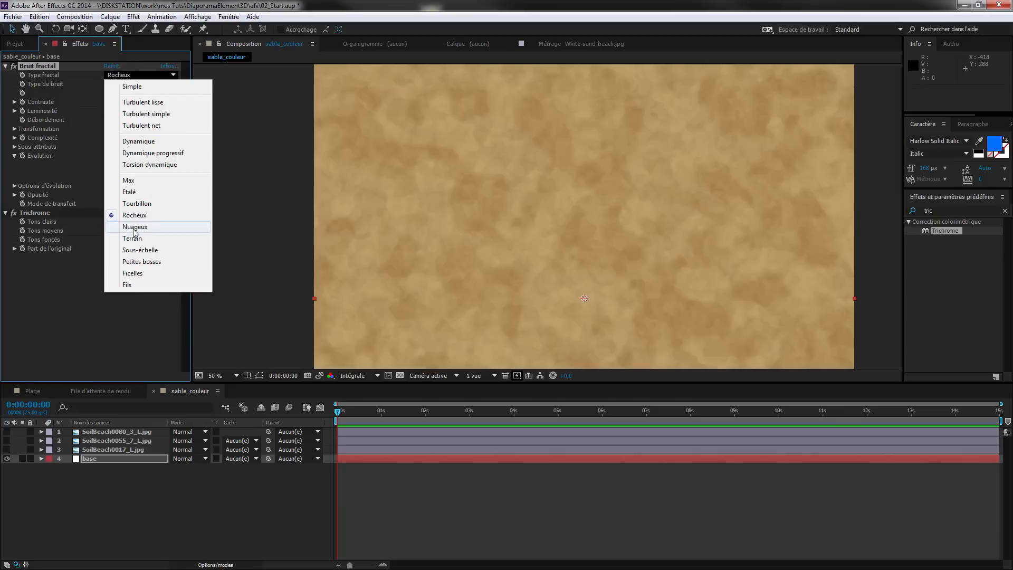
pyautogui.click(135, 227)
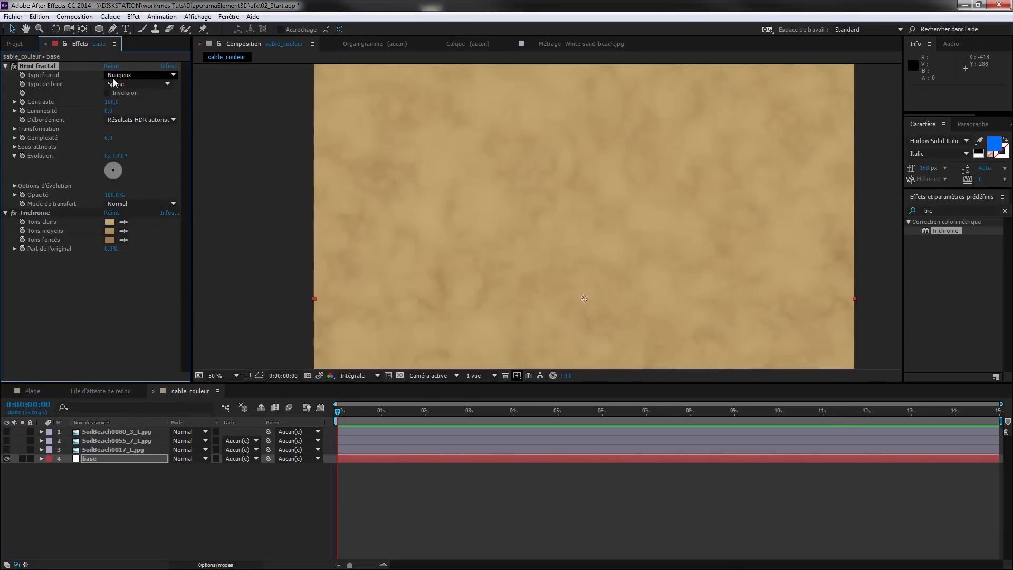
# Try the Terrain, Sous-échelle and Petites bosses fractal types on the Bruit fractal effect
pyautogui.click(140, 75)
pyautogui.click(133, 238)
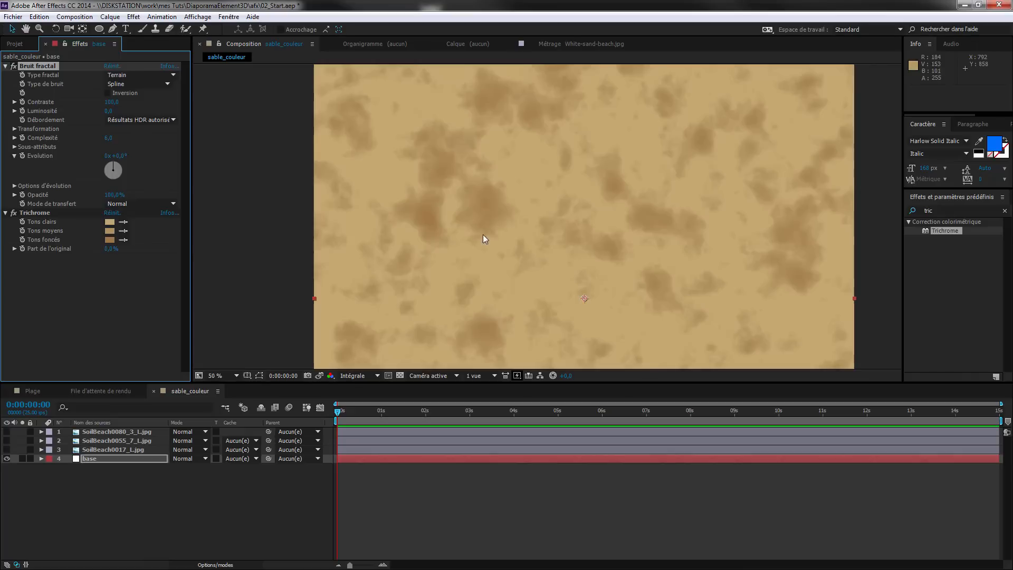
pyautogui.click(164, 74)
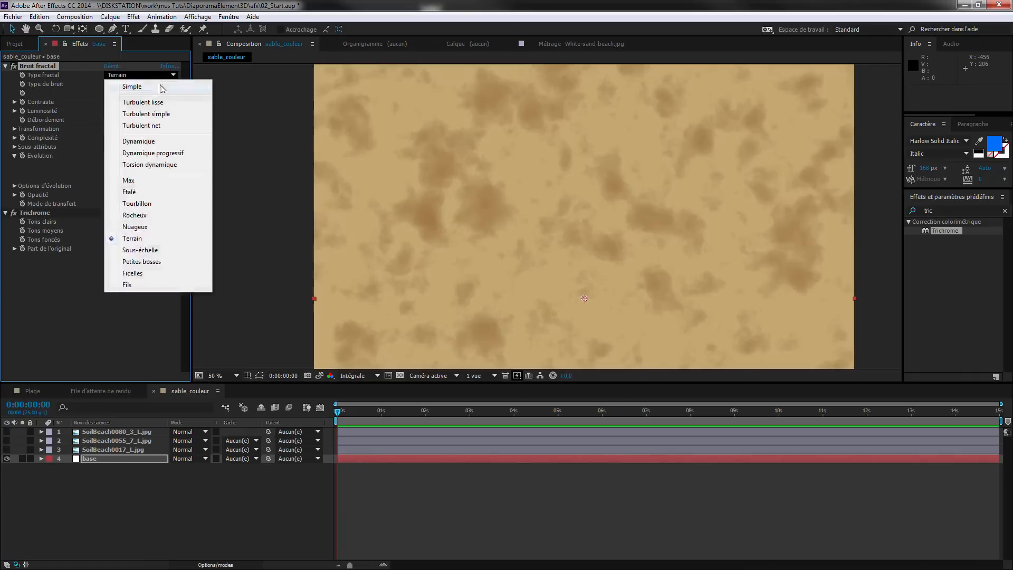
pyautogui.click(140, 250)
pyautogui.click(143, 76)
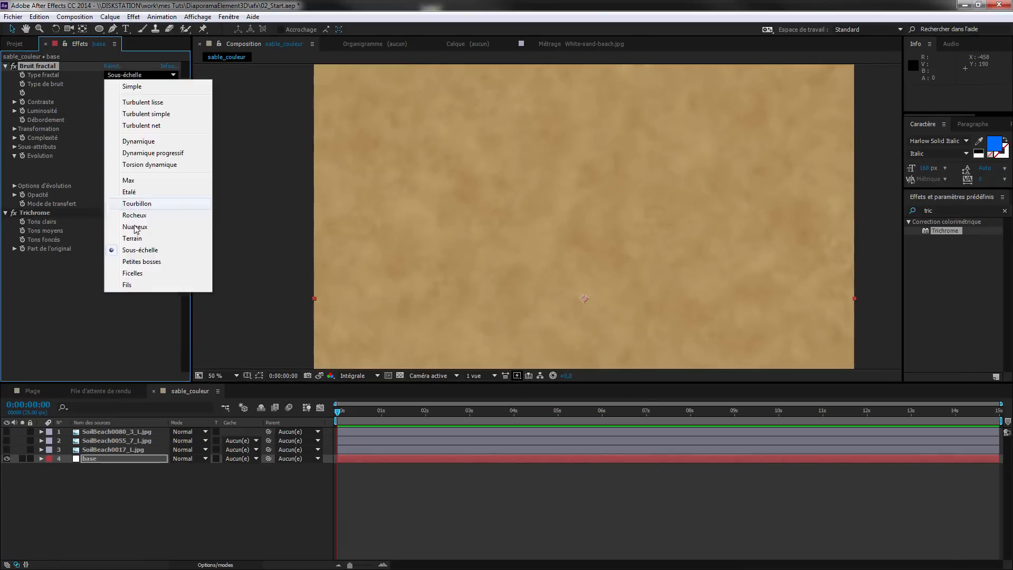
pyautogui.click(151, 264)
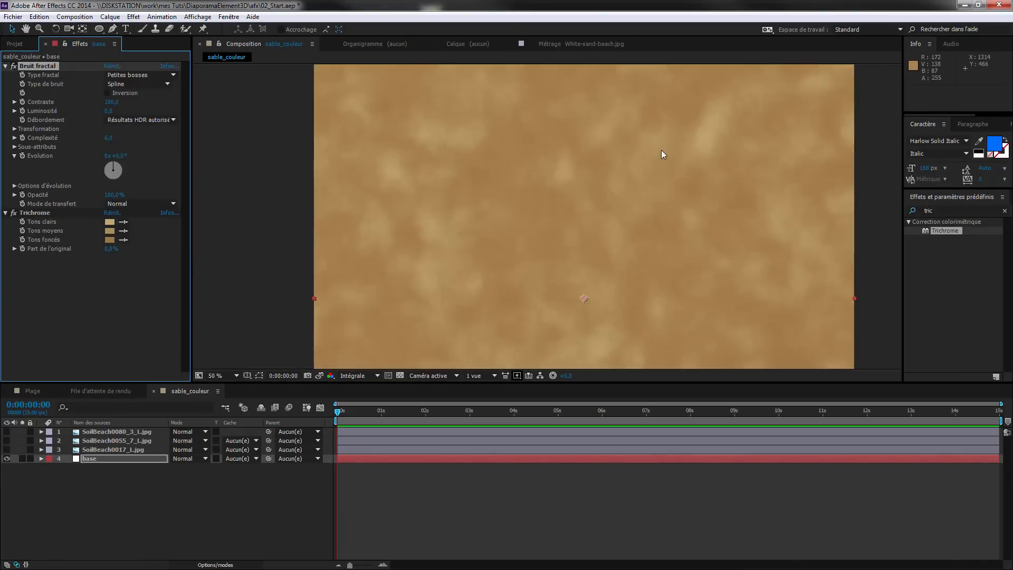
# Try the Ficelles and Fils fractal types on the Bruit fractal effect
pyautogui.click(152, 76)
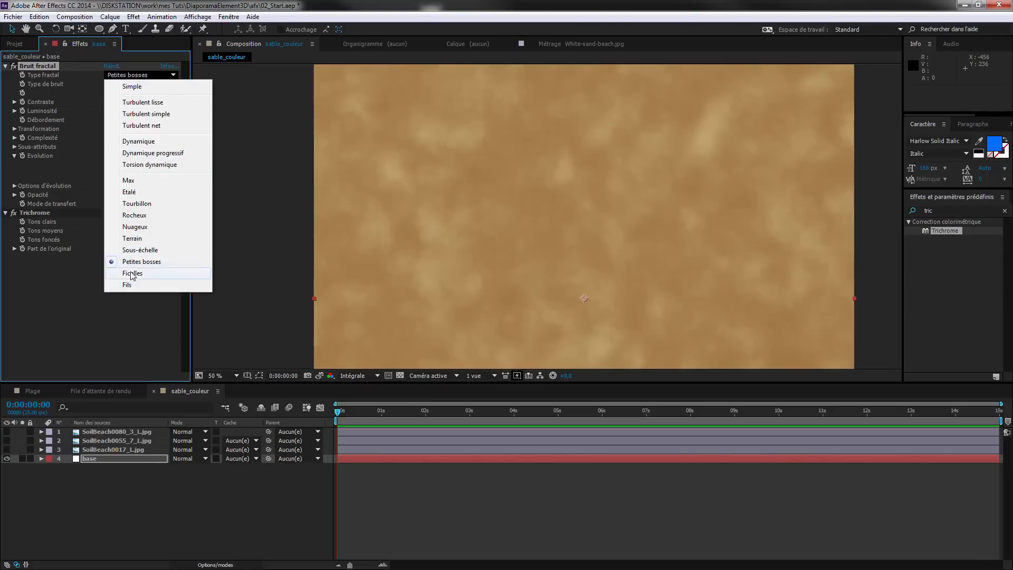
pyautogui.click(135, 273)
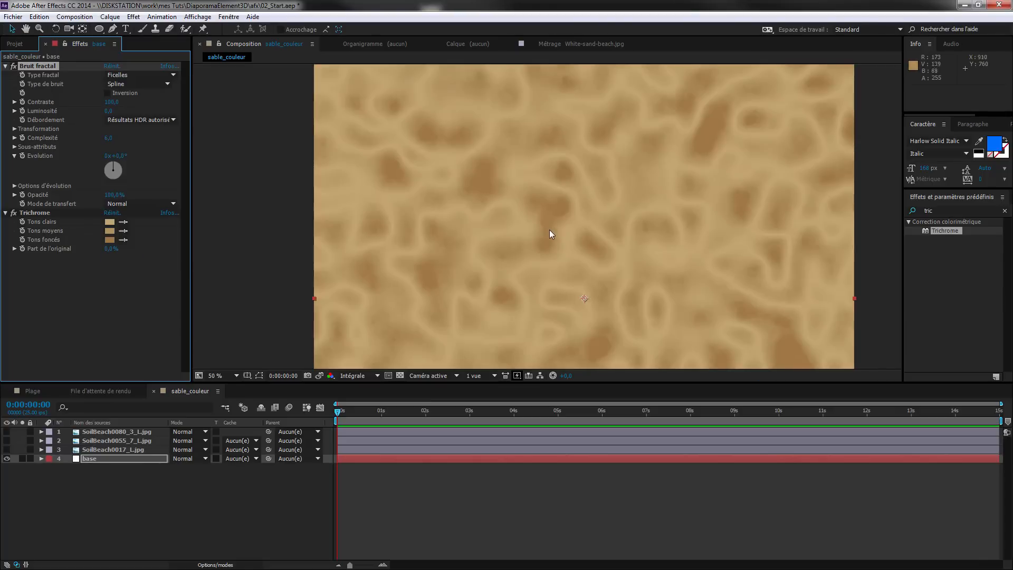
pyautogui.click(137, 77)
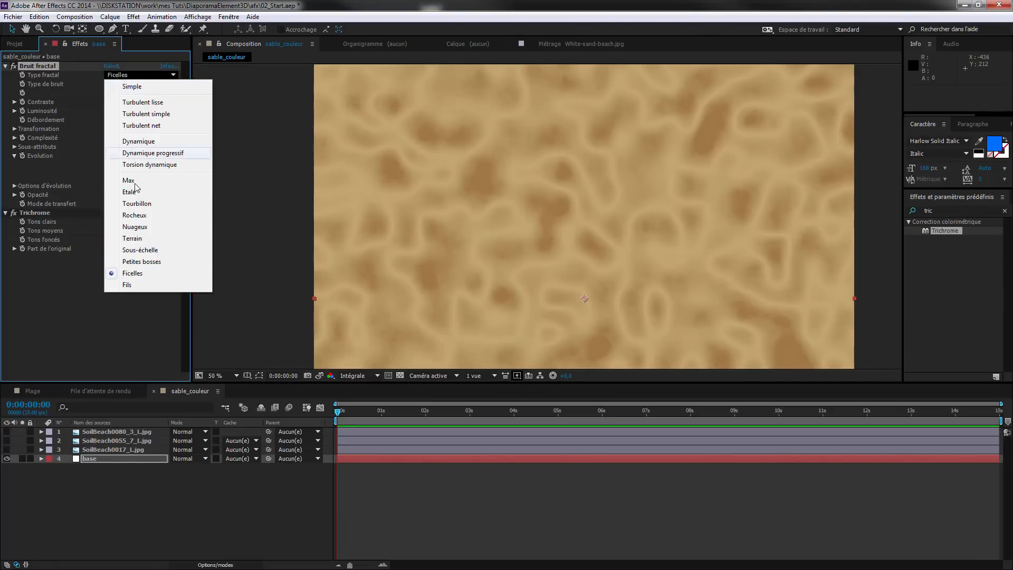
pyautogui.click(127, 287)
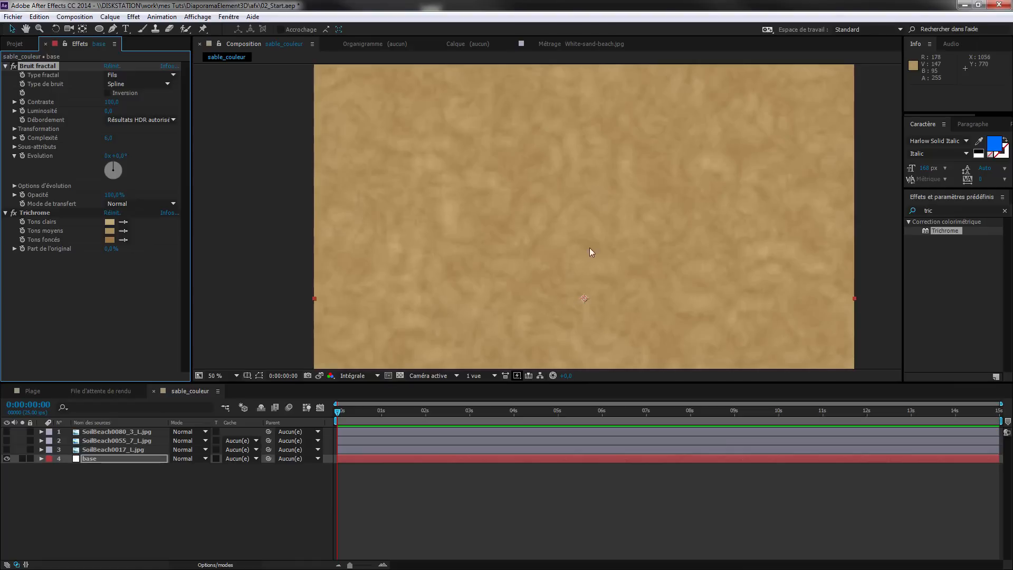
# Set the Bruit fractal effect's fractal type back to Simple
pyautogui.click(139, 75)
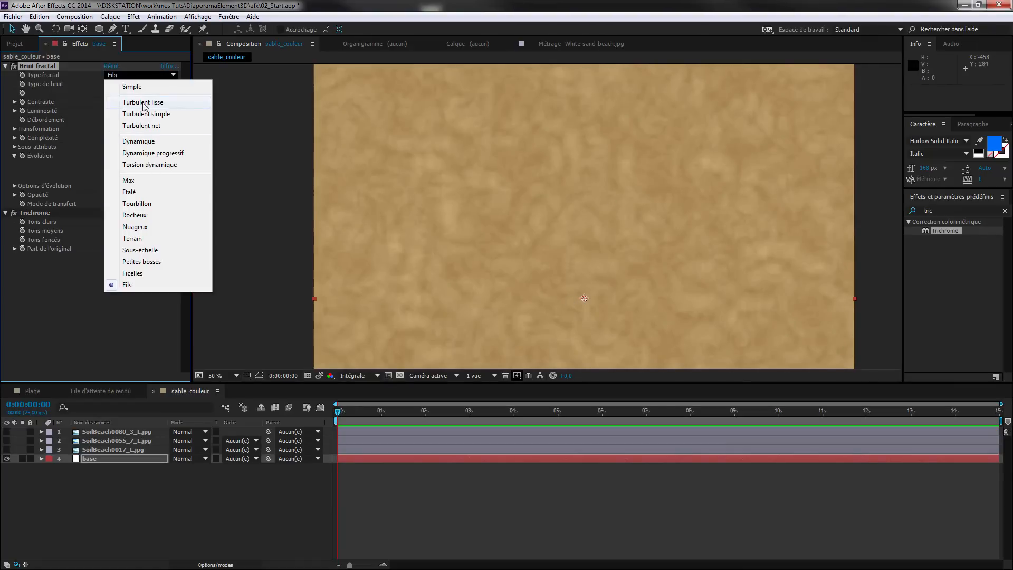
pyautogui.click(133, 87)
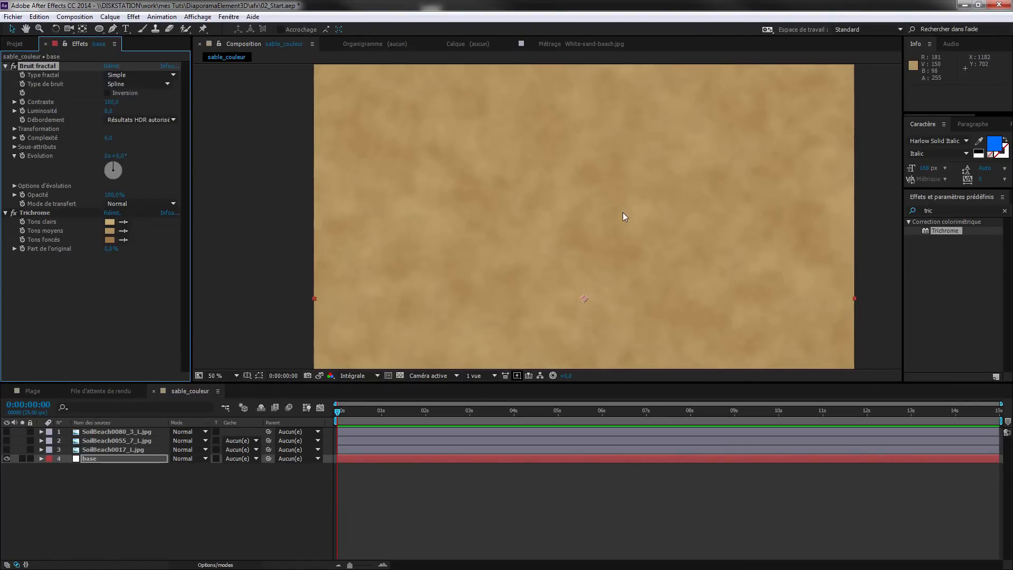
pyautogui.moveTo(552, 186)
pyautogui.mouseDown()
pyautogui.moveTo(564, 189)
pyautogui.moveTo(547, 186)
pyautogui.mouseUp()
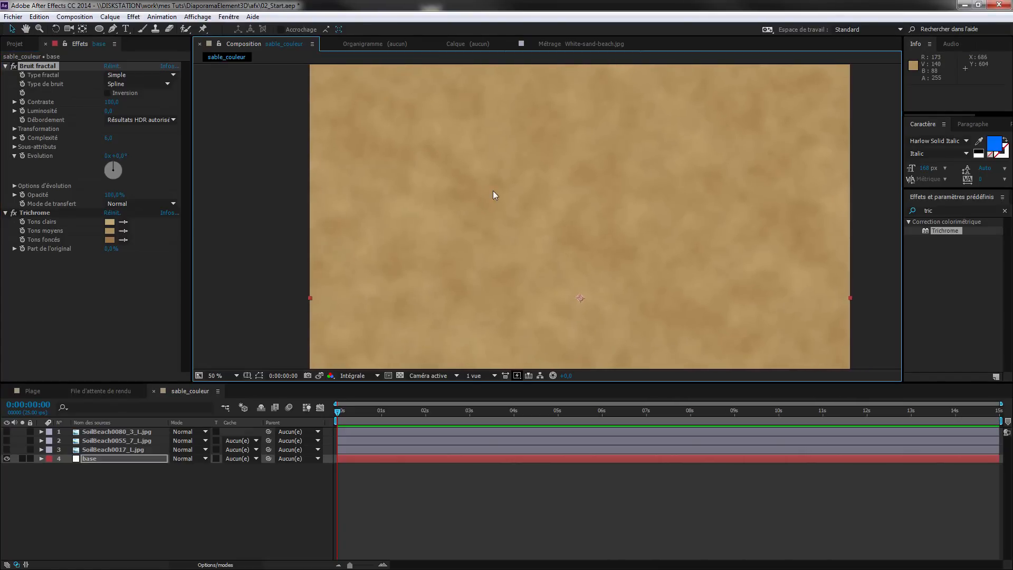